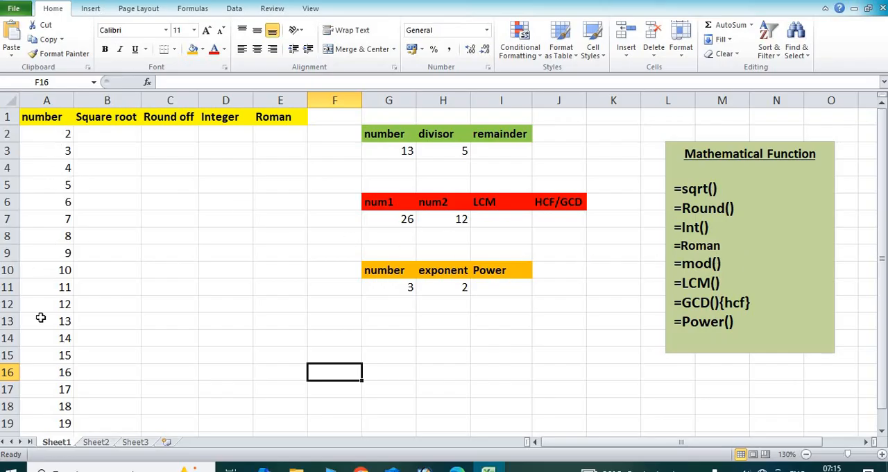
# Step: Enter the formula =sqrt(A2) in cell B2 to calculate the first number's square root
pyautogui.scroll(-2, 52, 413)
pyautogui.scroll(2, 52, 414)
pyautogui.click(116, 137)
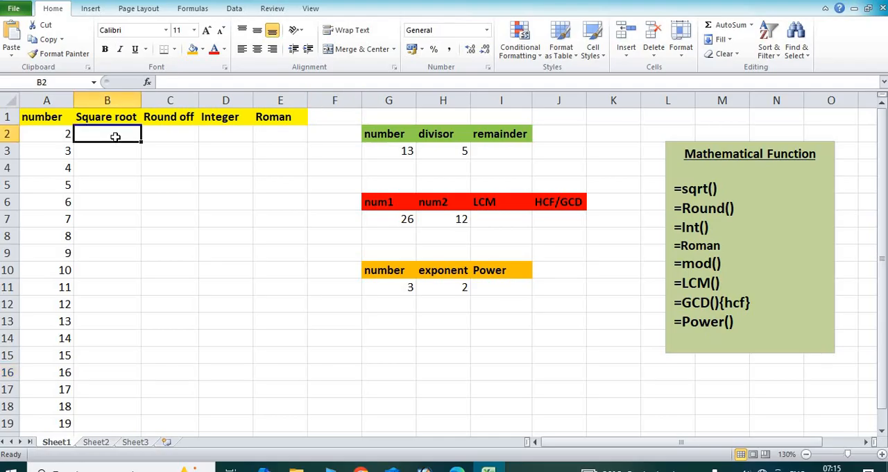
pyautogui.write('=')
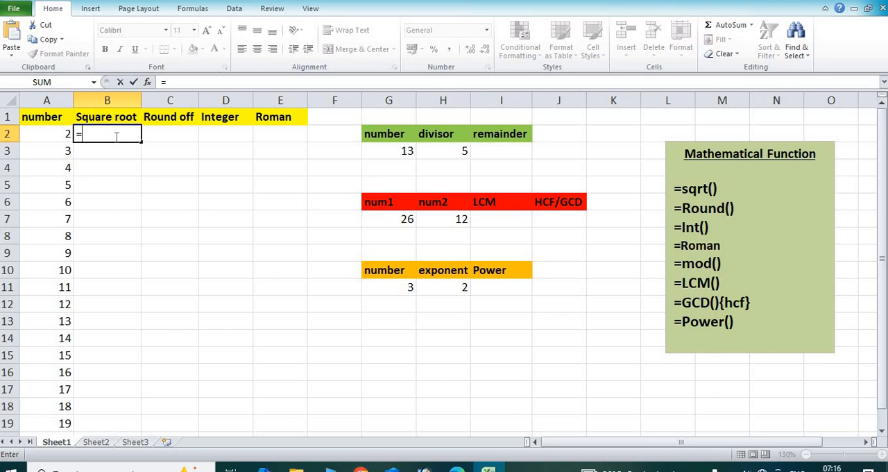
pyautogui.write('sqrt')
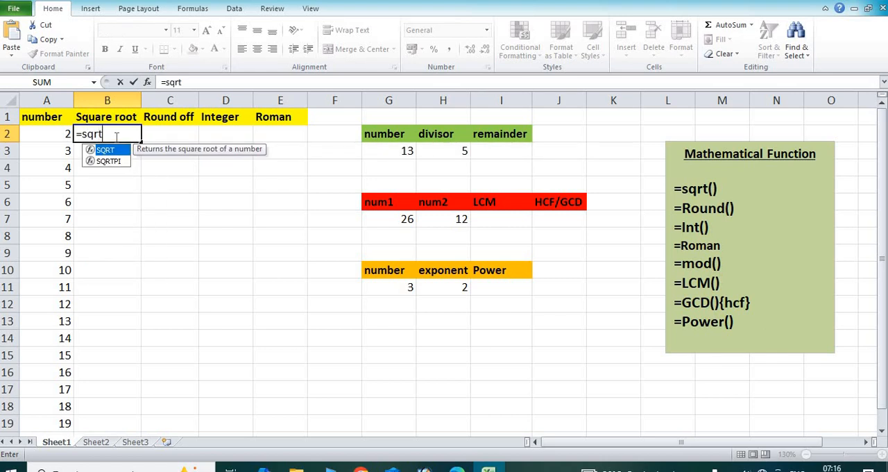
pyautogui.write('(')
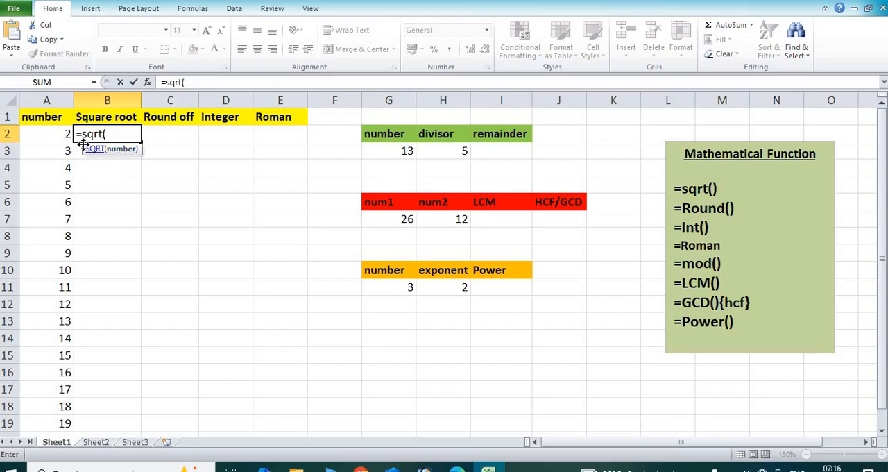
pyautogui.click(63, 134)
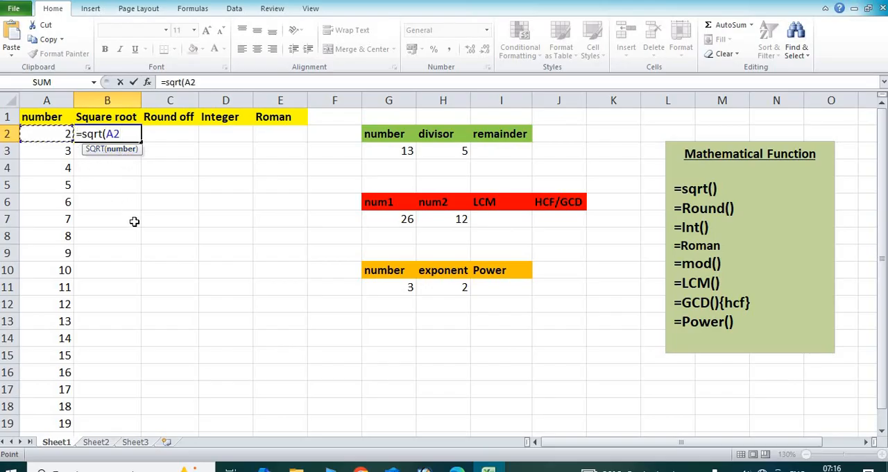
pyautogui.write(')')
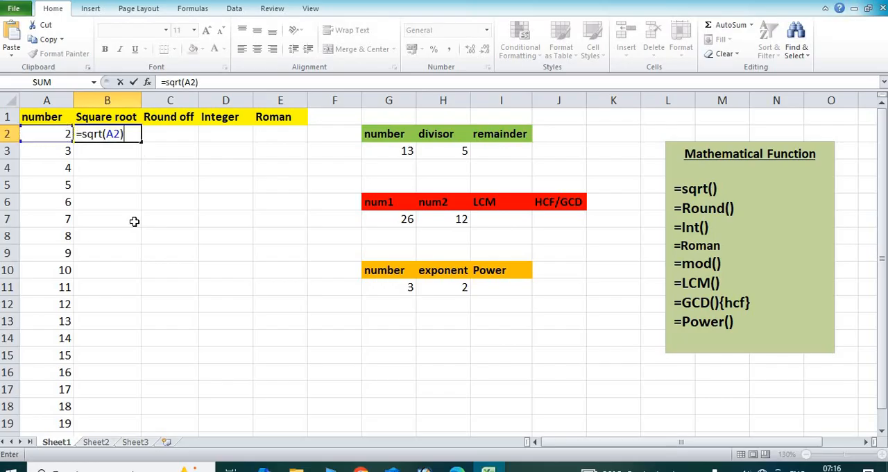
pyautogui.press('Return')
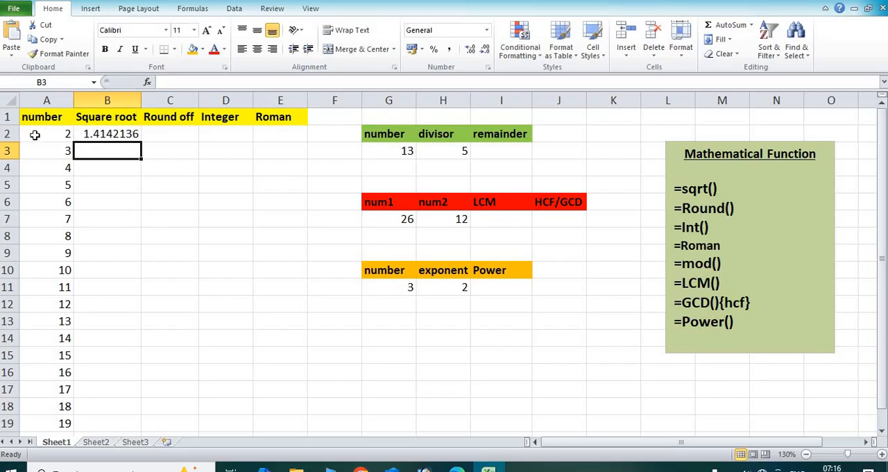
# Step: Fill the square root formula from B2 down through B20 for all the listed numbers
pyautogui.click(104, 134)
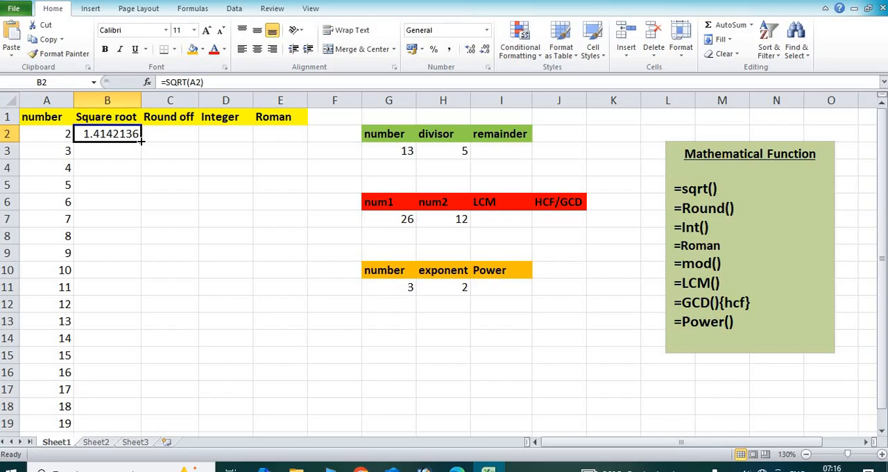
pyautogui.moveTo(140, 140); pyautogui.dragTo(125, 407)
pyautogui.scroll(1, 134, 336)
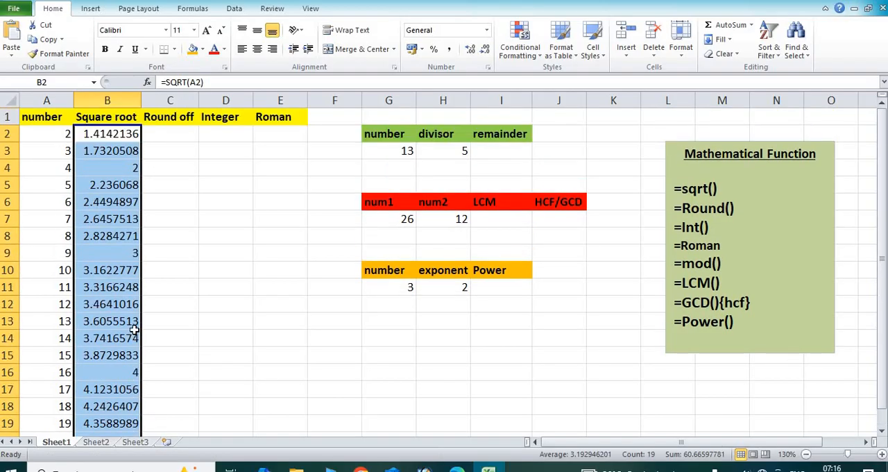
# Step: Check the square roots of 4, 9 and 5, and auto-fit the width of the Square root column
pyautogui.click(56, 168)
pyautogui.click(127, 168)
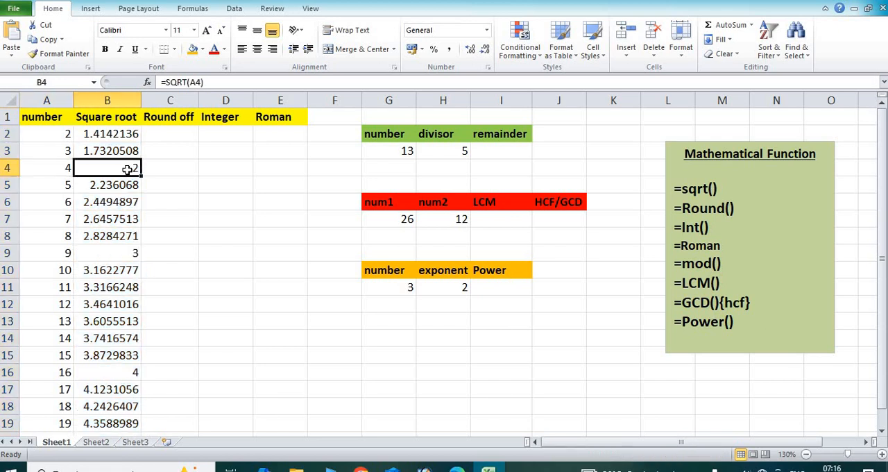
pyautogui.click(59, 255)
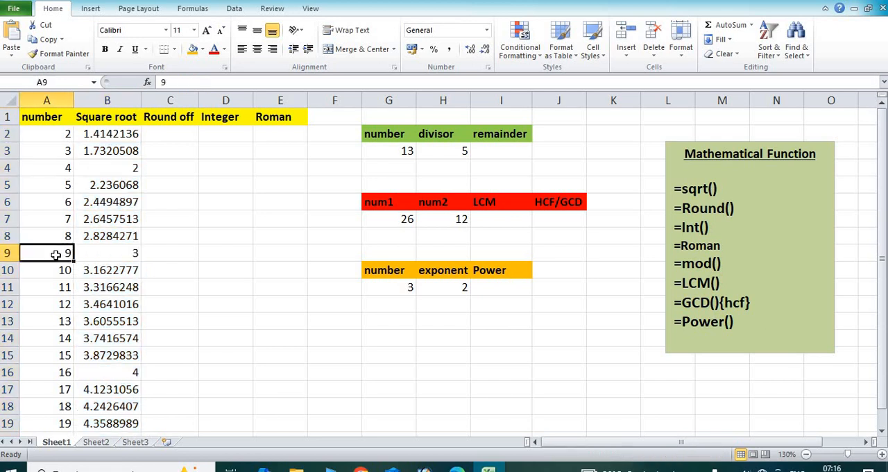
pyautogui.click(102, 255)
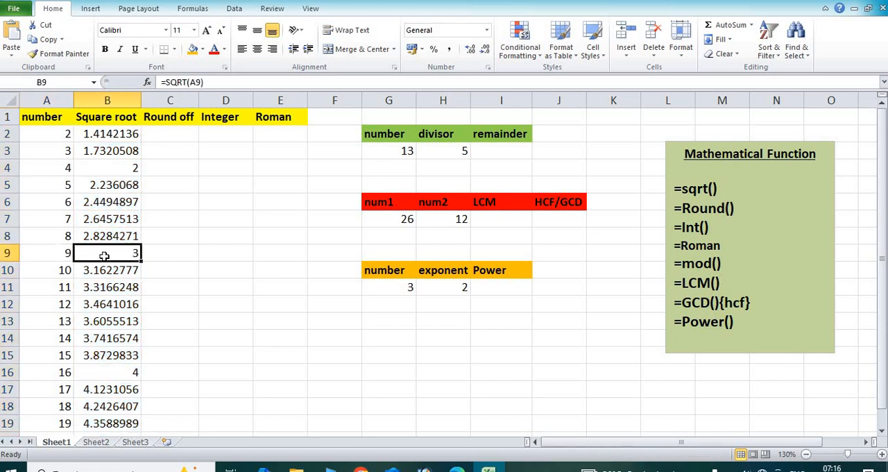
pyautogui.click(97, 188)
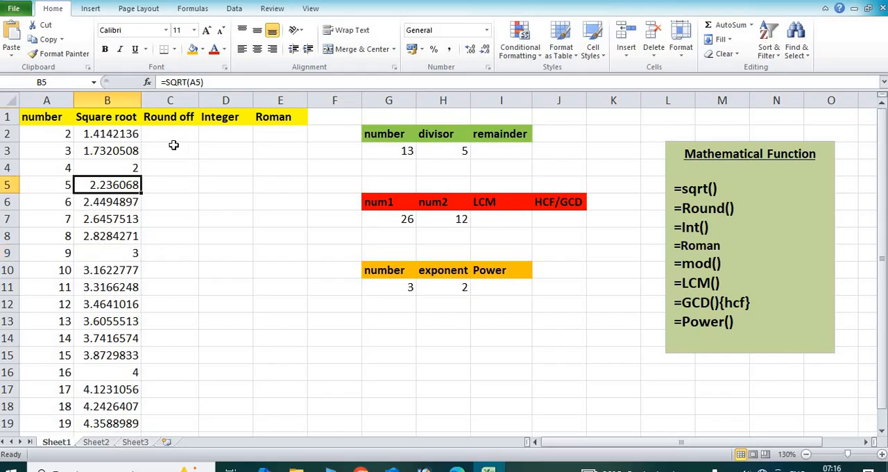
pyautogui.doubleClick(142, 99)
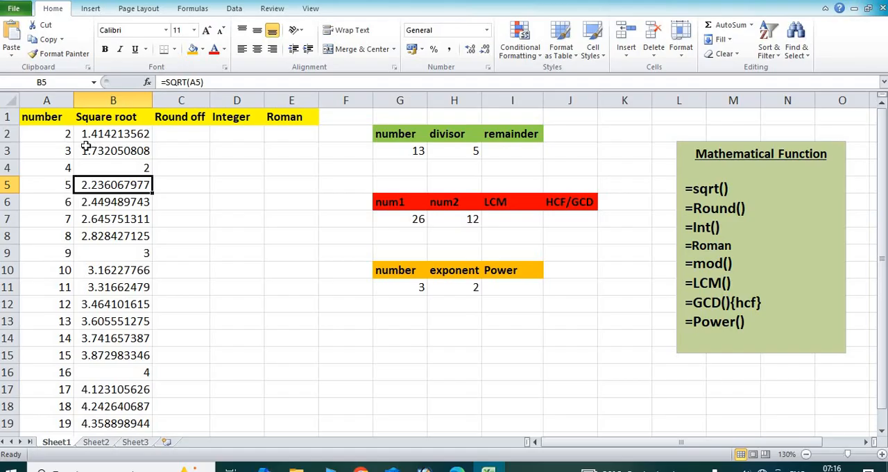
# Step: Enter =round(B2,3) in cell C2 and fill it down the Round off column for all the numbers
pyautogui.click(180, 137)
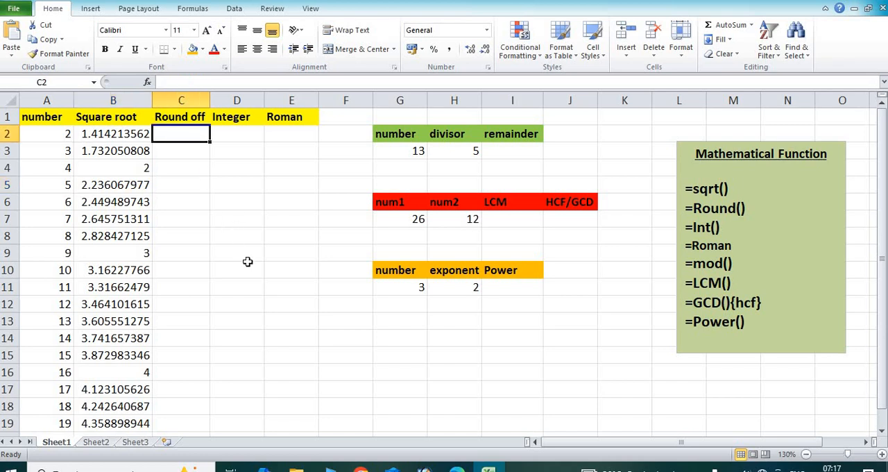
pyautogui.write('=ro')
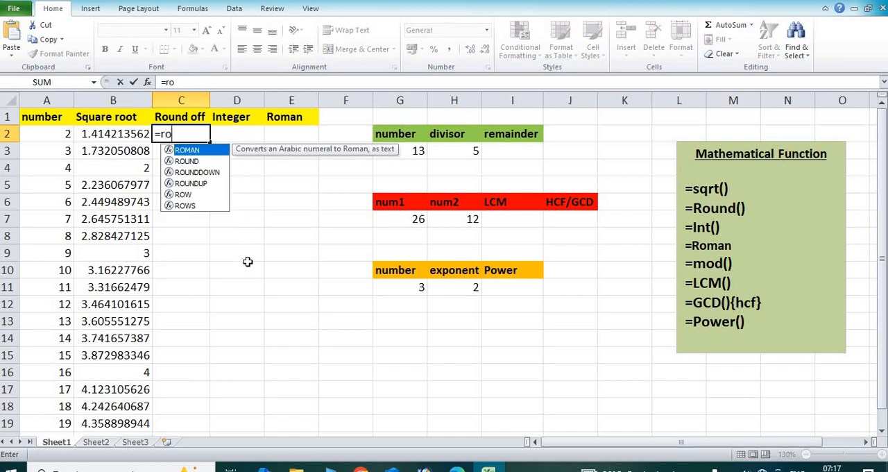
pyautogui.write('und')
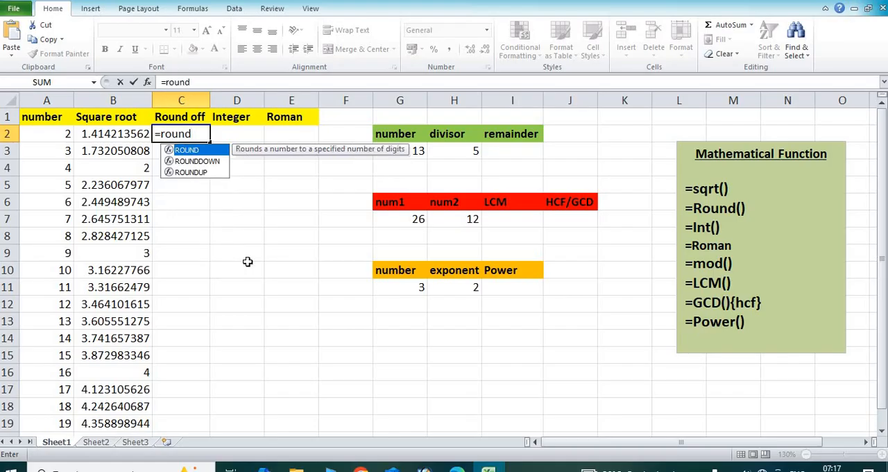
pyautogui.write('(')
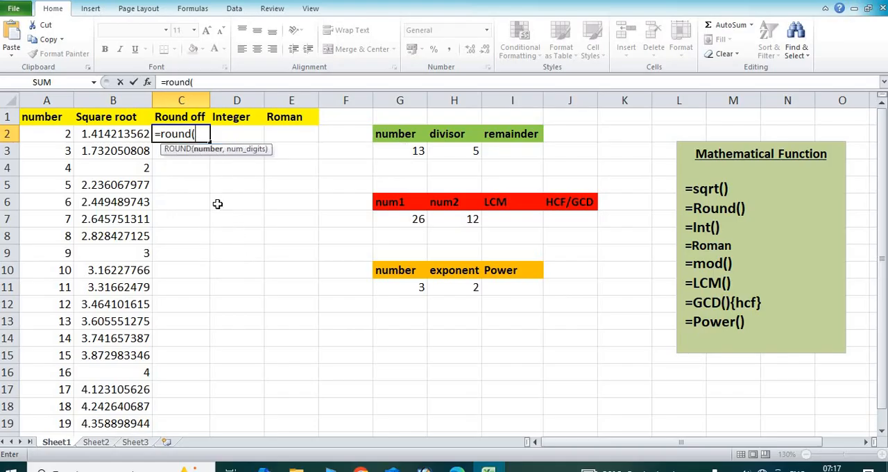
pyautogui.click(115, 137)
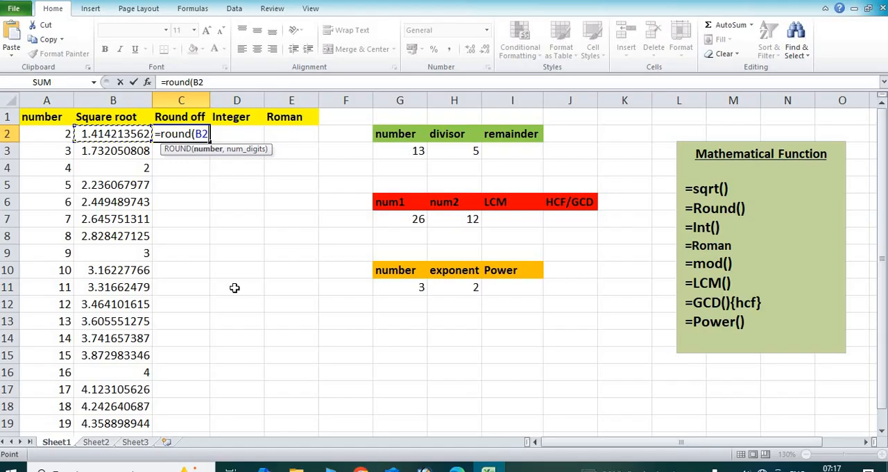
pyautogui.write(',')
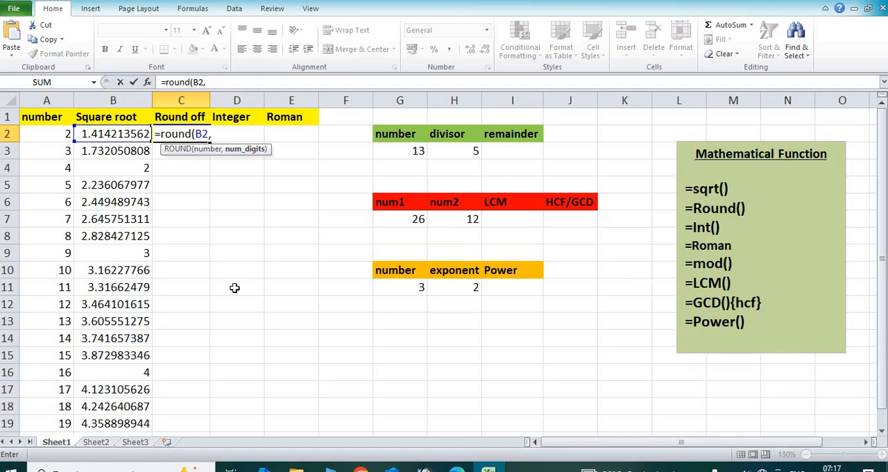
pyautogui.write('3)')
pyautogui.press('Return')
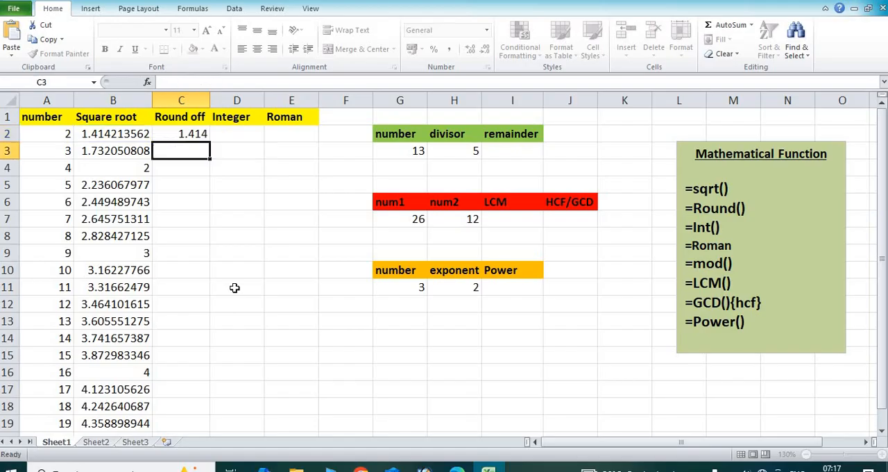
pyautogui.click(200, 134)
pyautogui.doubleClick(208, 142)
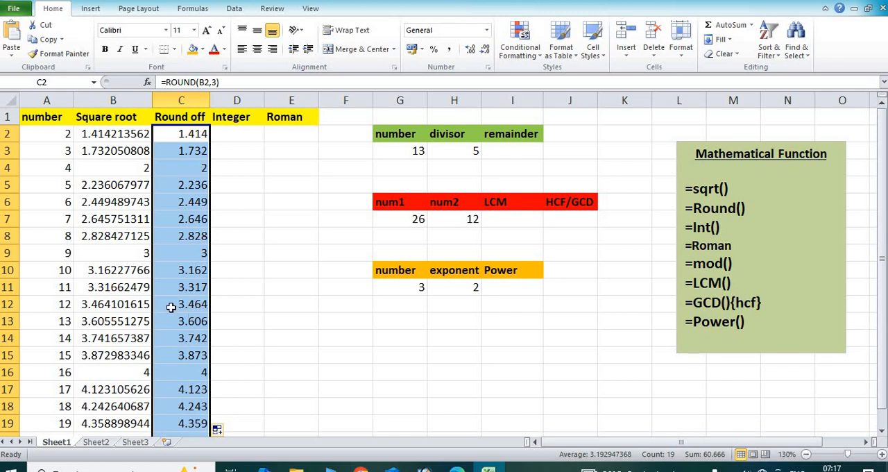
# Step: Compare the square roots with their rounded values for the numbers 7 and 8 at 160% zoom
pyautogui.click(103, 224)
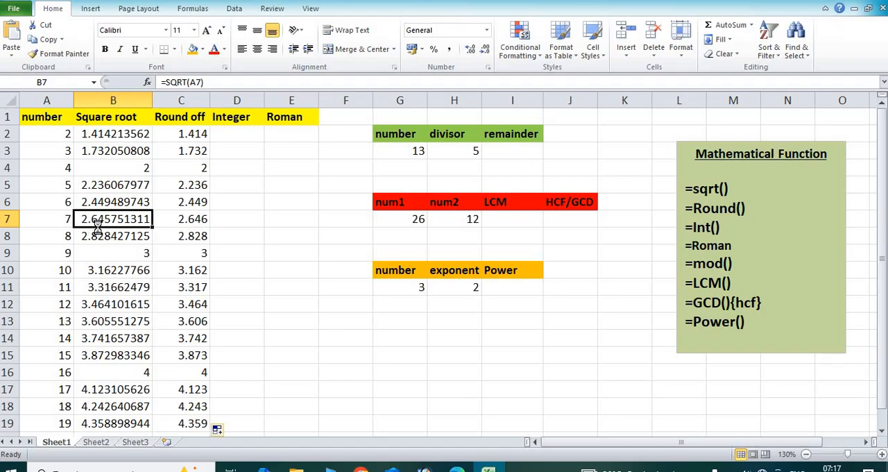
pyautogui.scroll(2, 97, 231)
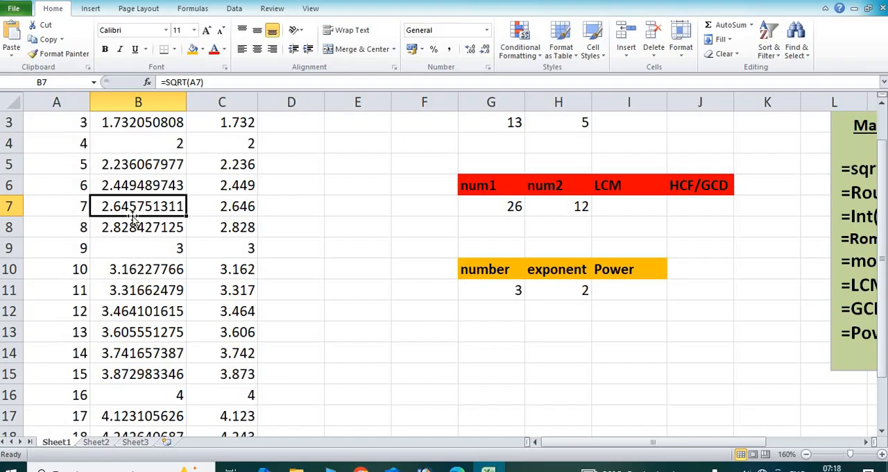
pyautogui.click(211, 210)
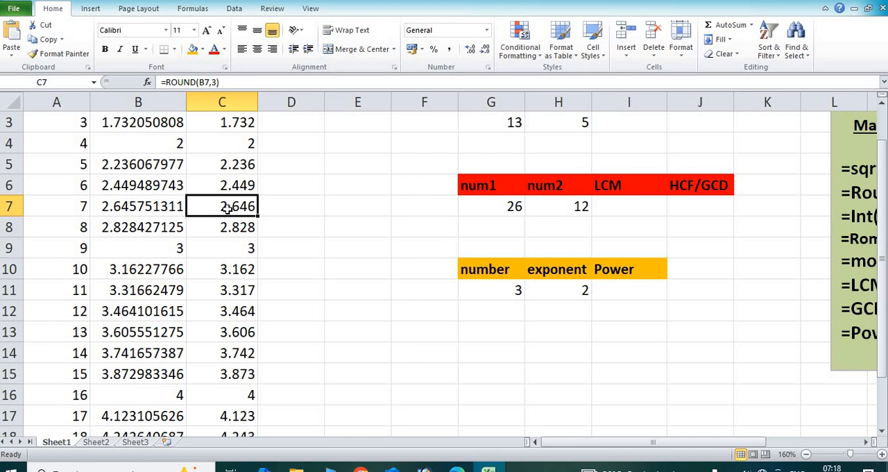
pyautogui.click(136, 232)
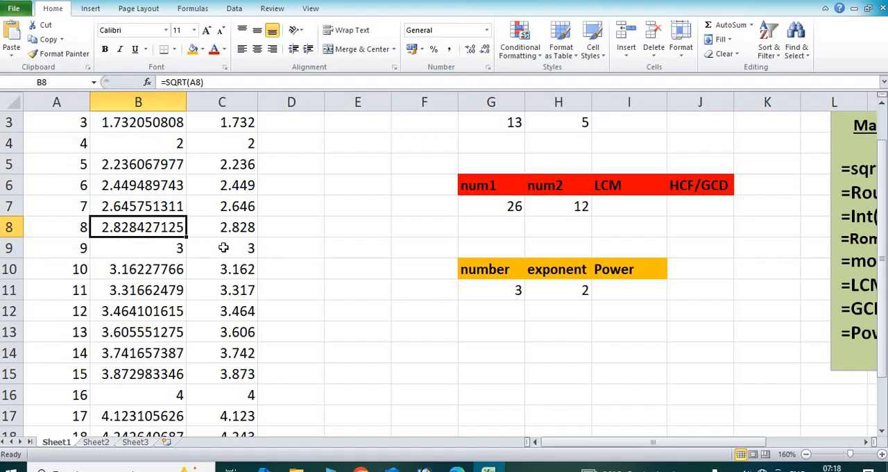
pyautogui.scroll(1, 324, 225)
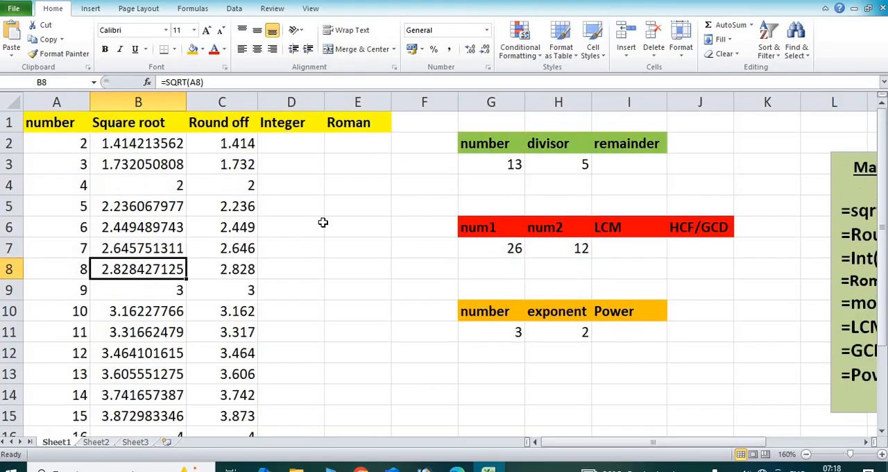
# Step: Enter the formula =int(C2) in cell D2 to extract the integer part of the rounded value
pyautogui.click(303, 143)
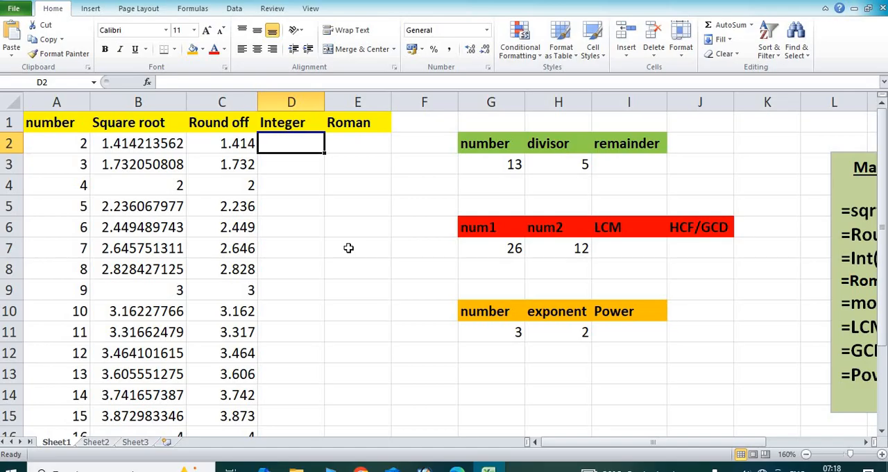
pyautogui.write('=in')
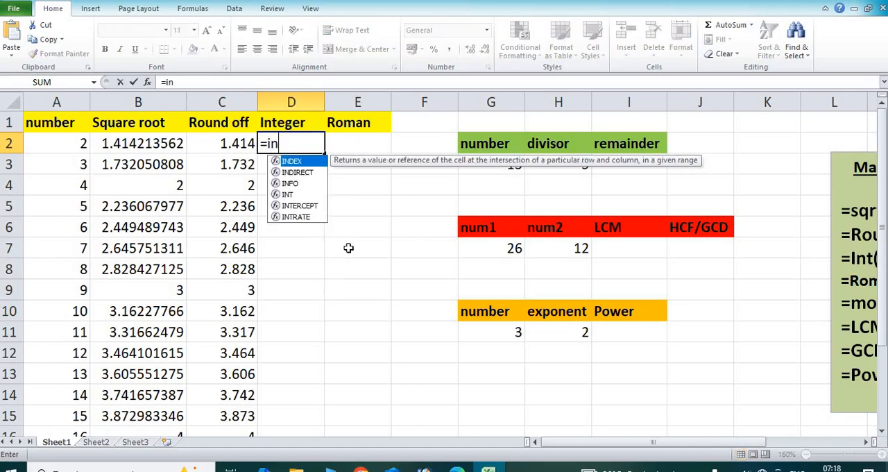
pyautogui.write('t(')
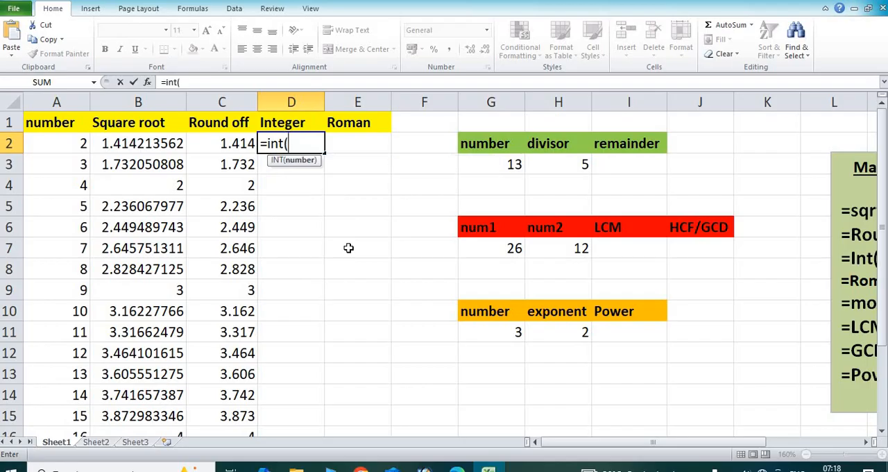
pyautogui.click(235, 142)
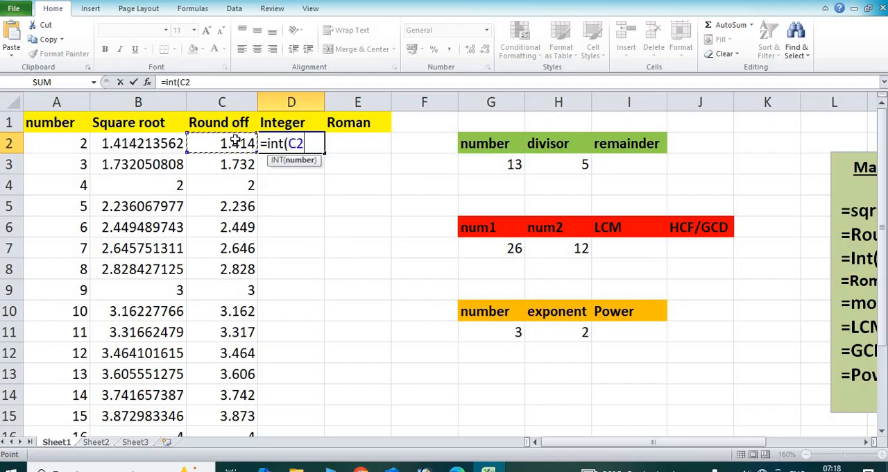
pyautogui.write(')')
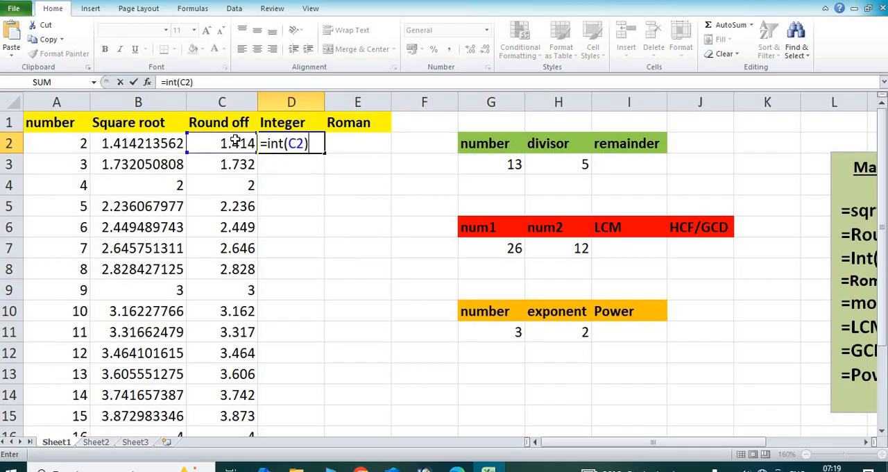
pyautogui.press('Return')
# Step: Fill the INT formula from D2 down the Integer column through row 20
pyautogui.click(290, 143)
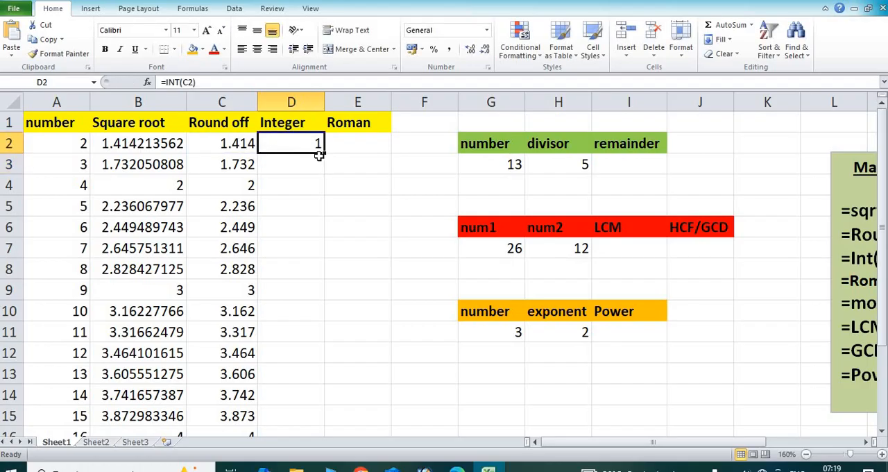
pyautogui.doubleClick(322, 155)
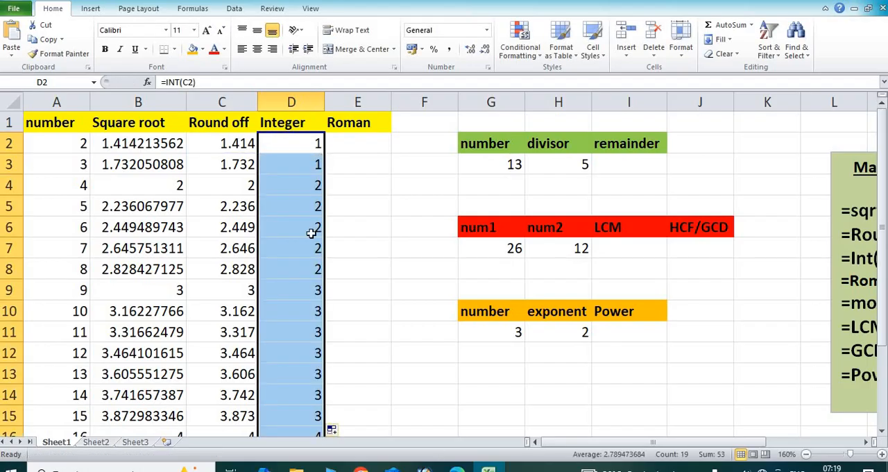
pyautogui.scroll(-2, 305, 239)
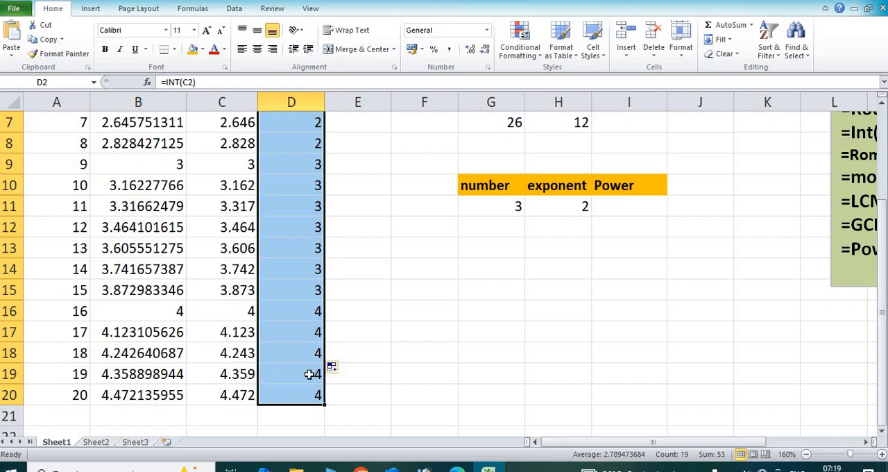
# Step: Enter the formula =ROMAN(A2) in cell E2 to convert the first number to a Roman numeral
pyautogui.click(218, 287)
pyautogui.scroll(2, 280, 254)
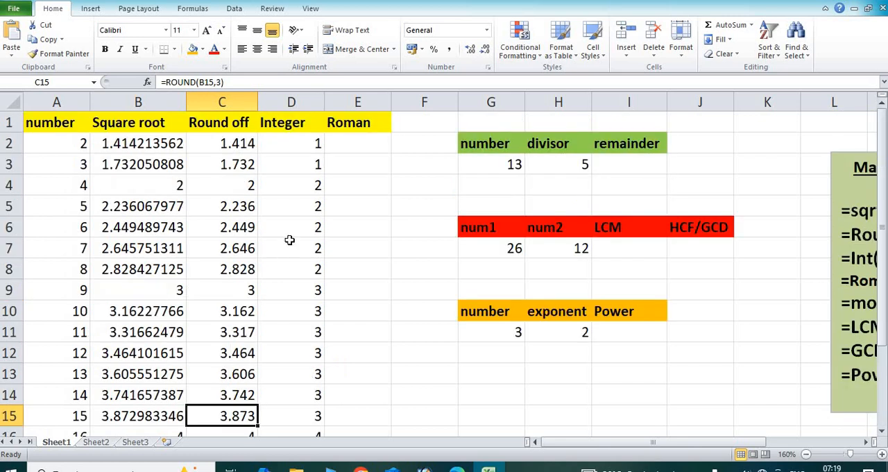
pyautogui.click(364, 145)
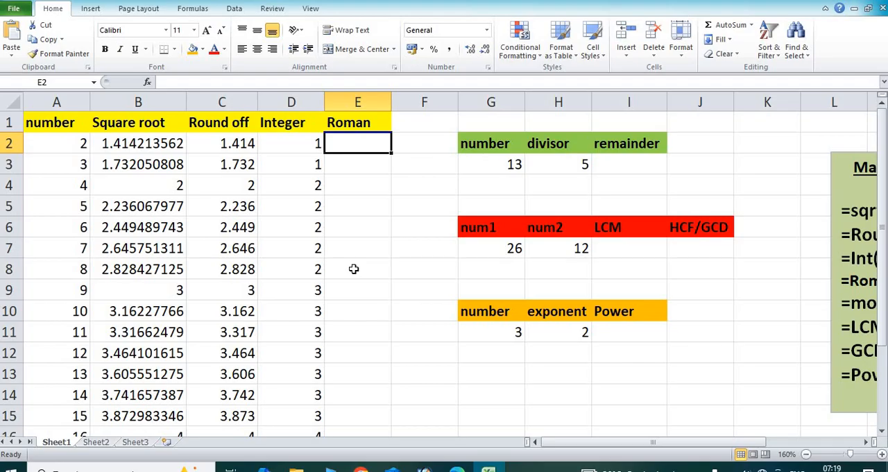
pyautogui.write('=')
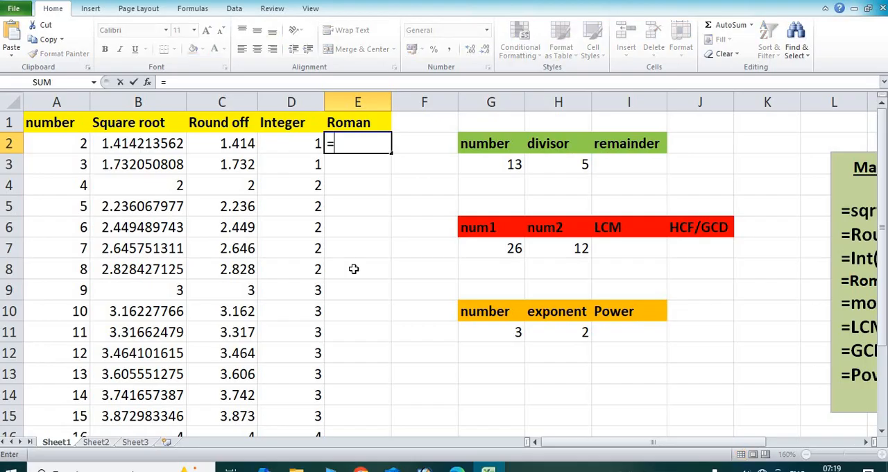
pyautogui.write('roma')
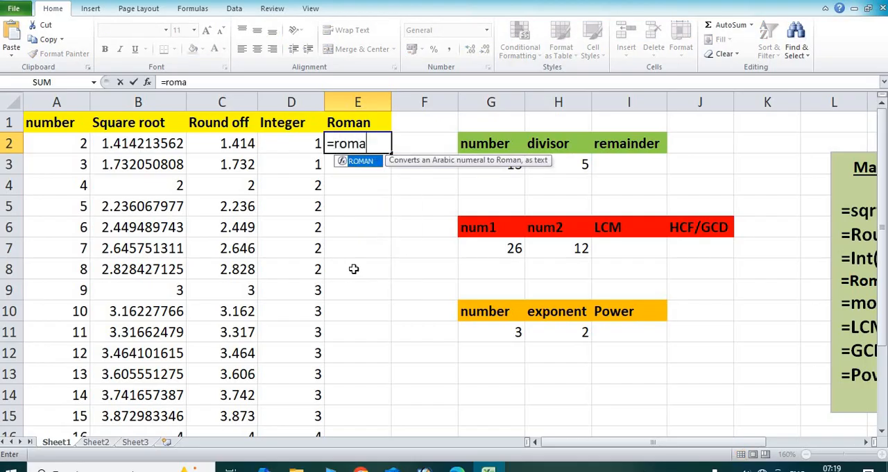
pyautogui.press('Tab')
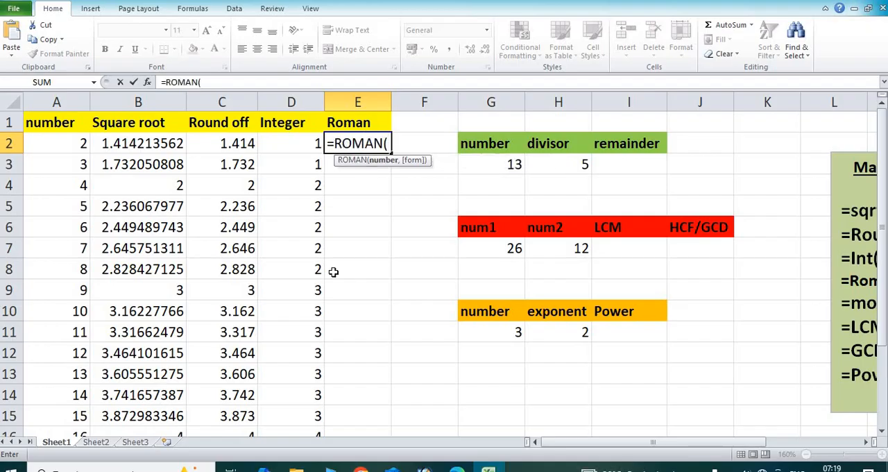
pyautogui.click(72, 143)
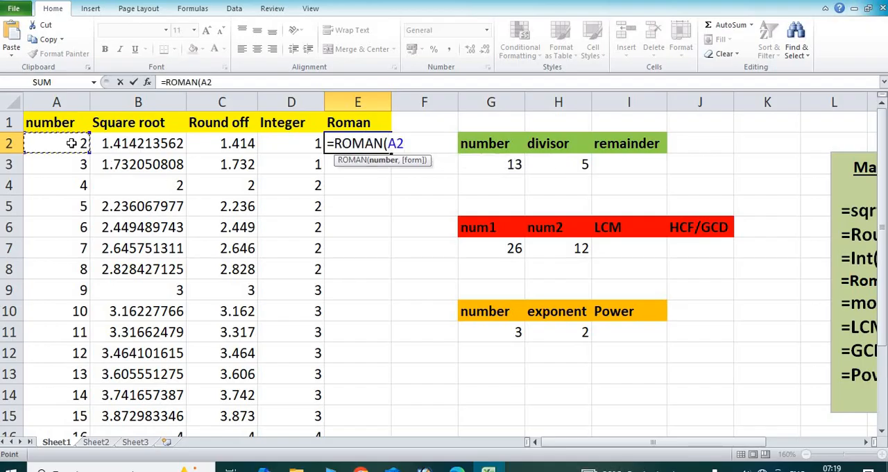
pyautogui.write(')')
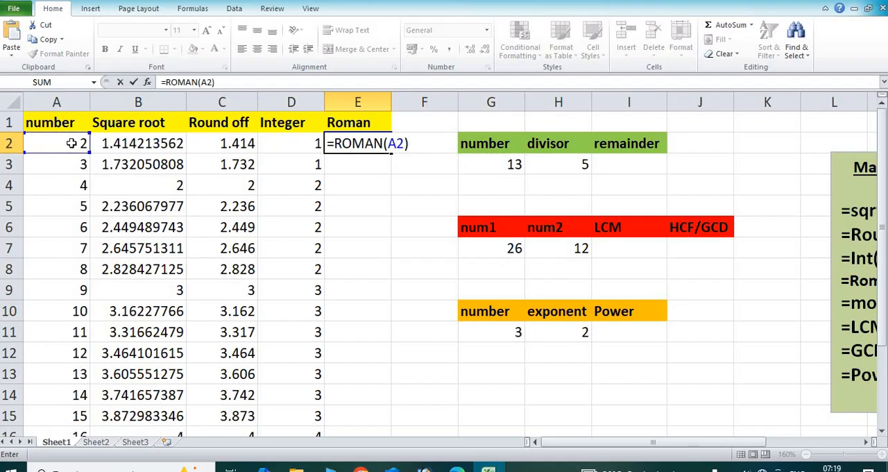
pyautogui.press('Return')
# Step: Fill the ROMAN formula from E2 down the Roman column through row 20
pyautogui.click(348, 142)
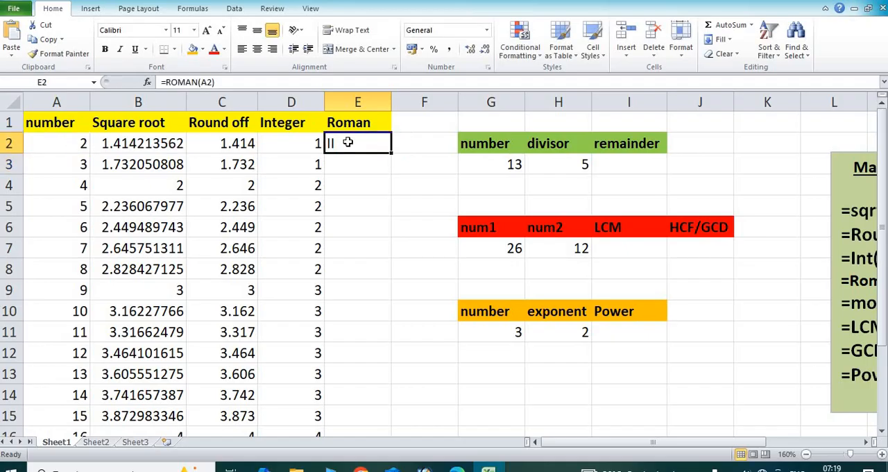
pyautogui.moveTo(390, 153); pyautogui.dragTo(382, 402)
pyautogui.scroll(2, 380, 295)
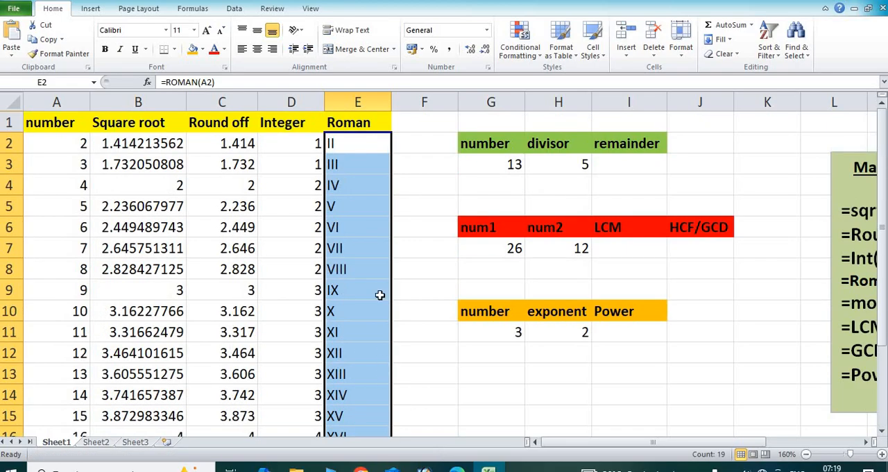
# Step: Compare the Roman numerals in column E with their source numbers in column A, including the rows for 10 and 11
pyautogui.click(340, 144)
pyautogui.click(338, 166)
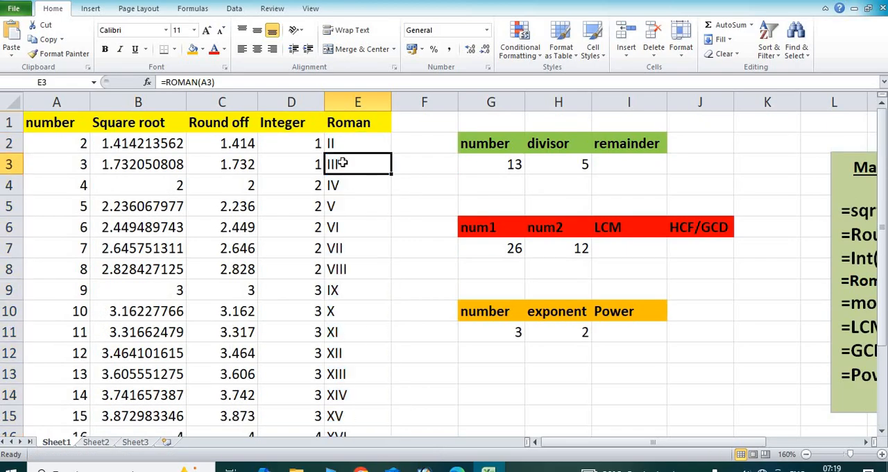
pyautogui.click(339, 142)
pyautogui.click(345, 167)
pyautogui.click(345, 183)
pyautogui.click(346, 208)
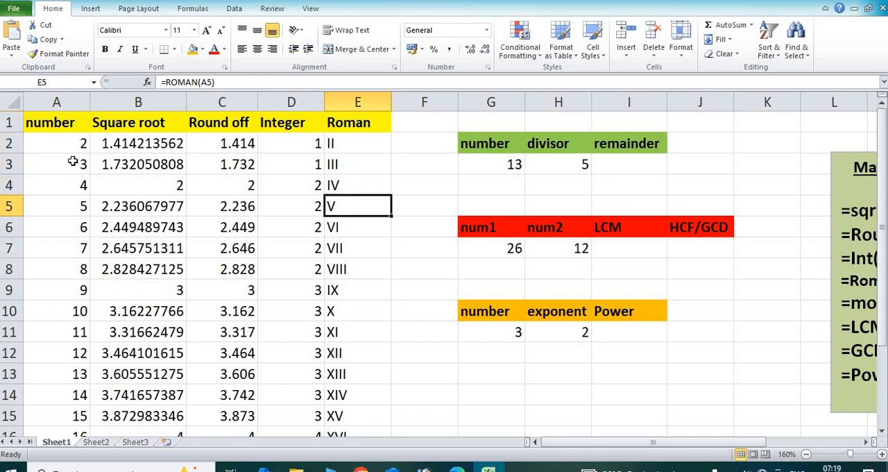
pyautogui.scroll(-1, 361, 305)
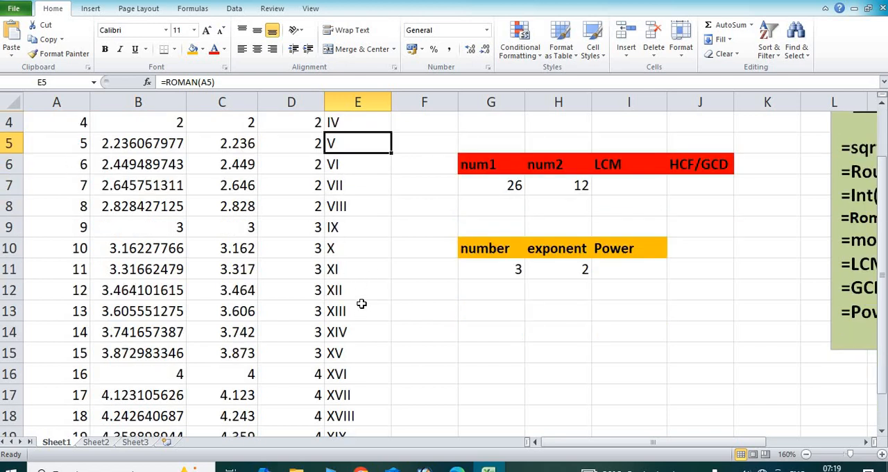
pyautogui.click(345, 248)
pyautogui.moveTo(75, 249); pyautogui.dragTo(353, 251)
pyautogui.moveTo(73, 271); pyautogui.dragTo(340, 272)
pyautogui.scroll(-1, 362, 359)
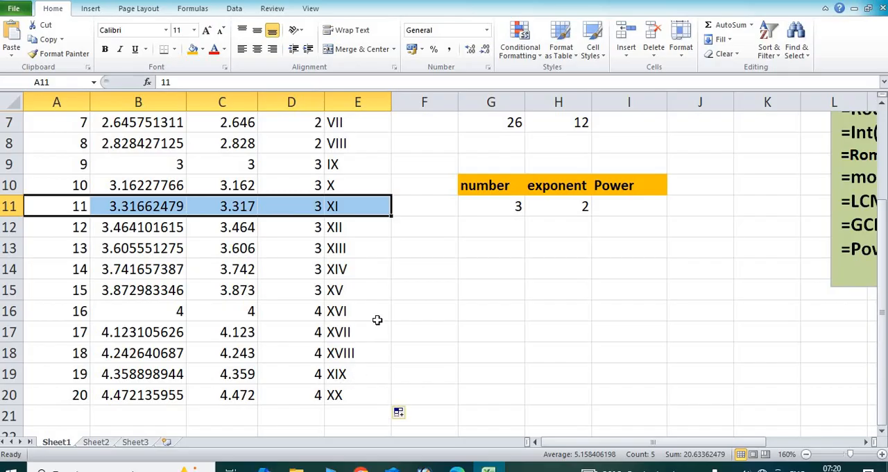
pyautogui.scroll(2, 376, 320)
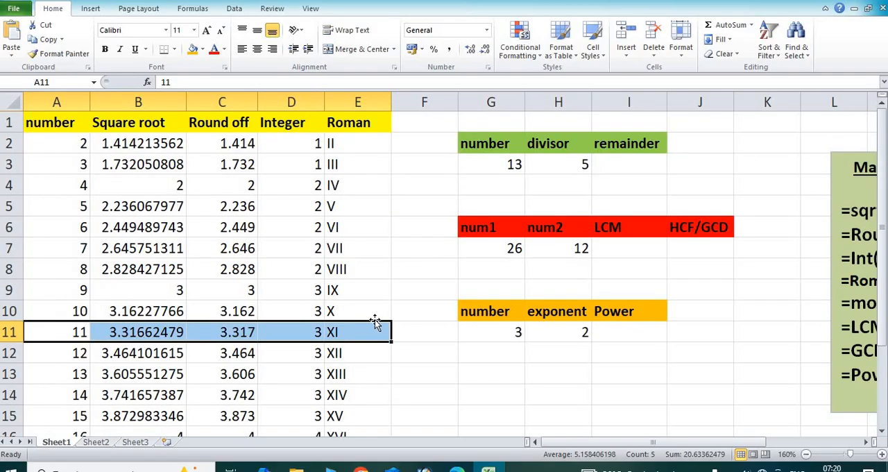
# Step: Try the plain division =G3/H3 in the remainder cell I3, and clear it
pyautogui.click(627, 170)
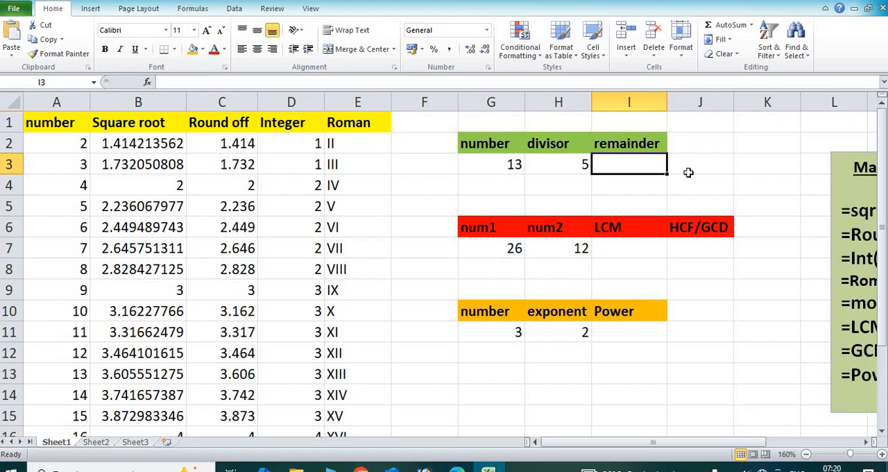
pyautogui.write('=')
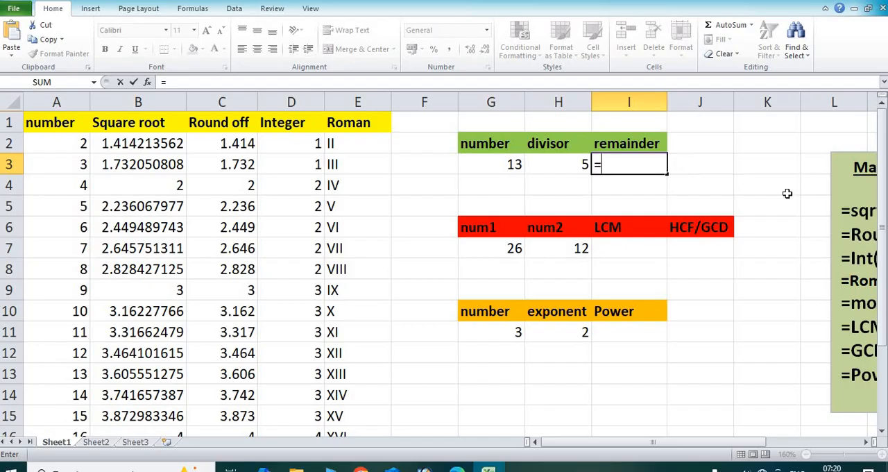
pyautogui.click(510, 168)
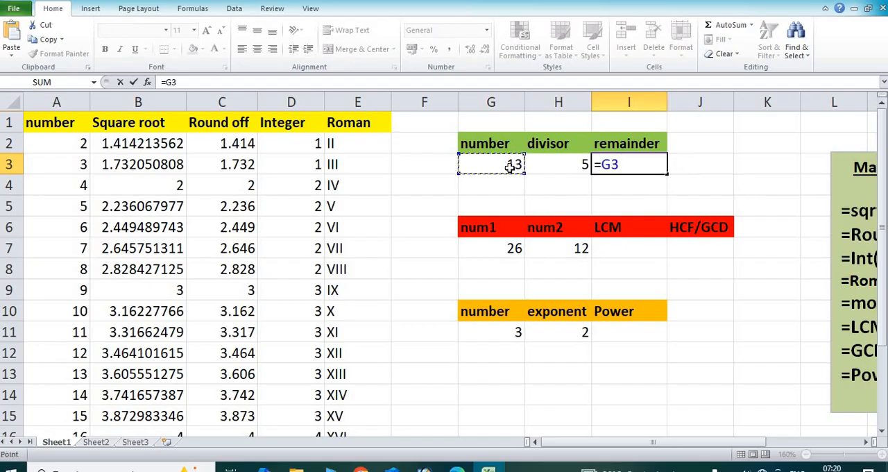
pyautogui.write('/')
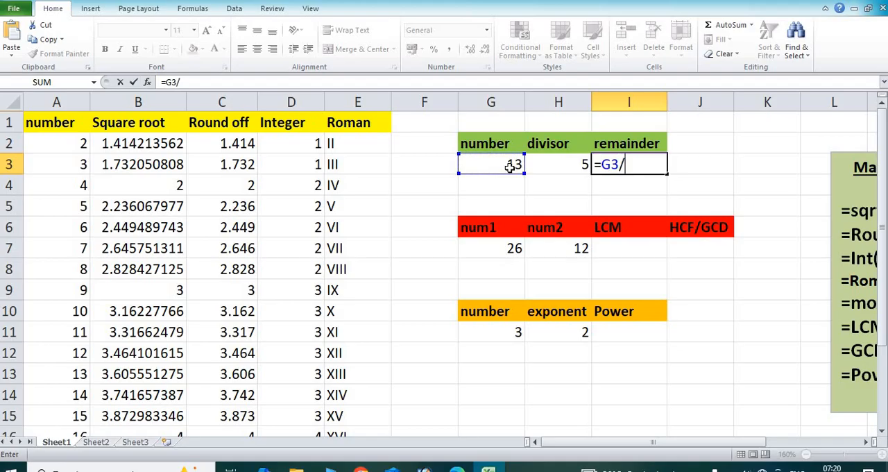
pyautogui.click(560, 161)
pyautogui.press('Return')
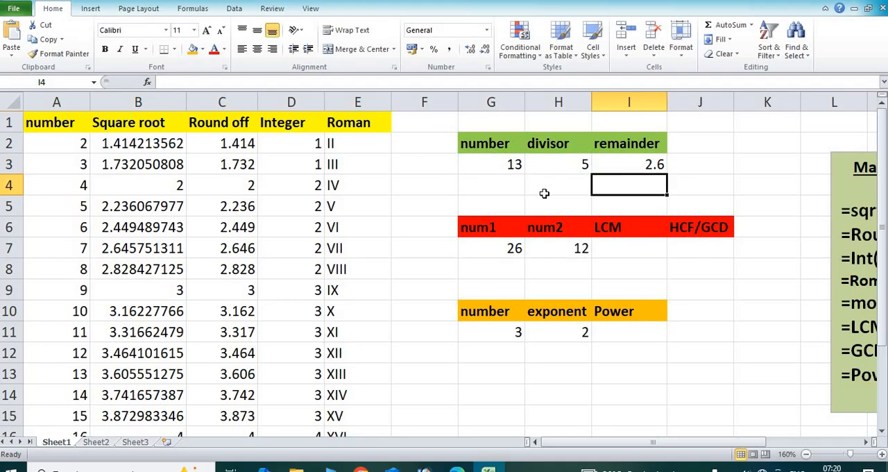
pyautogui.click(636, 167)
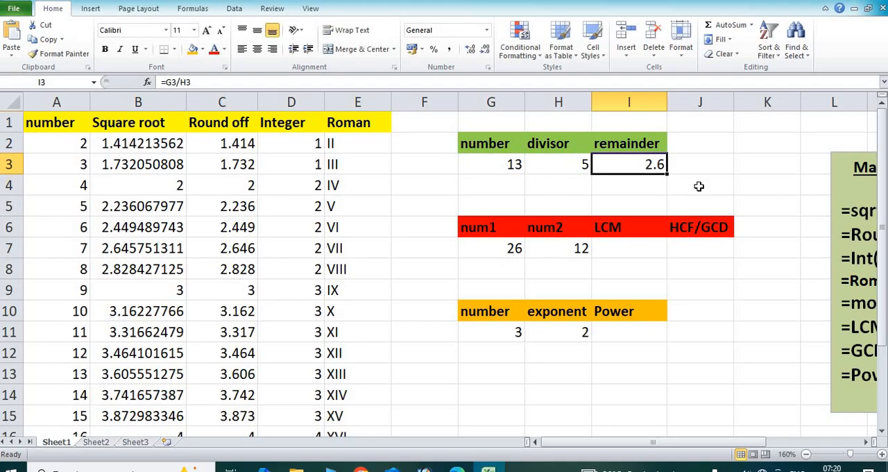
pyautogui.press('Delete')
# Step: Enter the formula =mod(G3,H3) in cell I3 to calculate the remainder of the division
pyautogui.write('=')
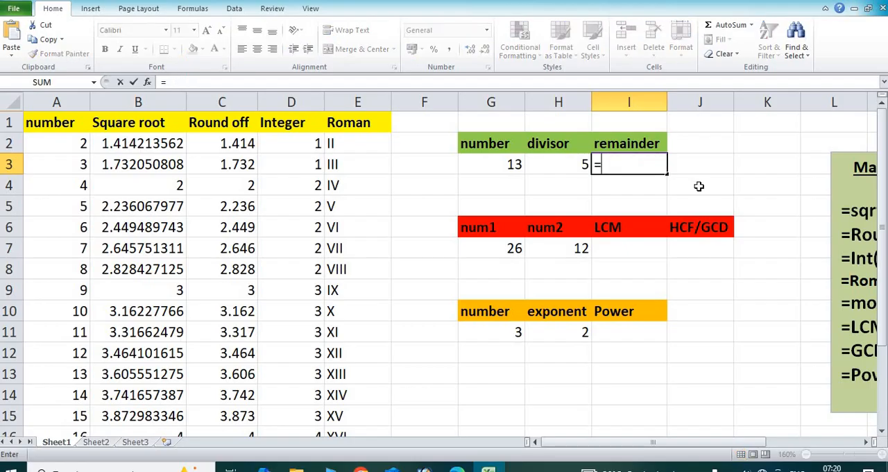
pyautogui.write('mod')
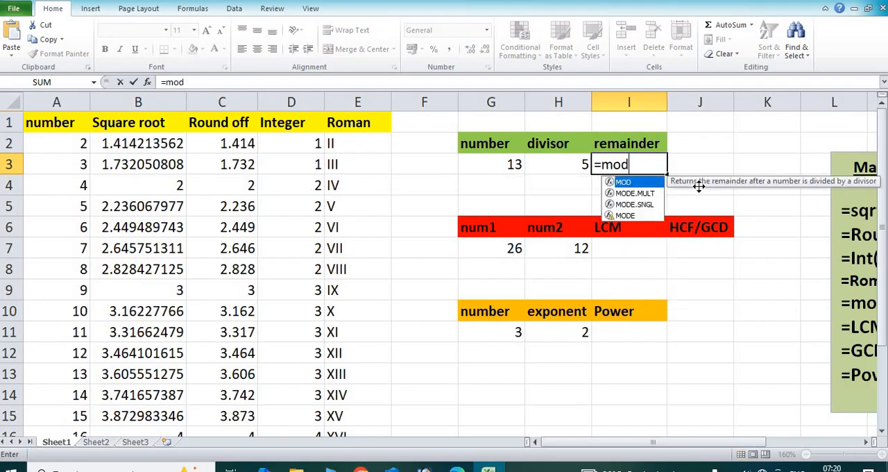
pyautogui.write('(')
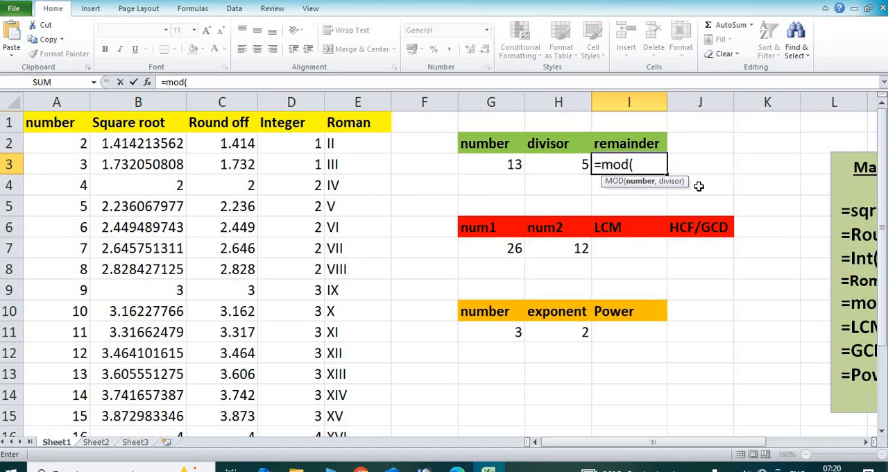
pyautogui.click(514, 163)
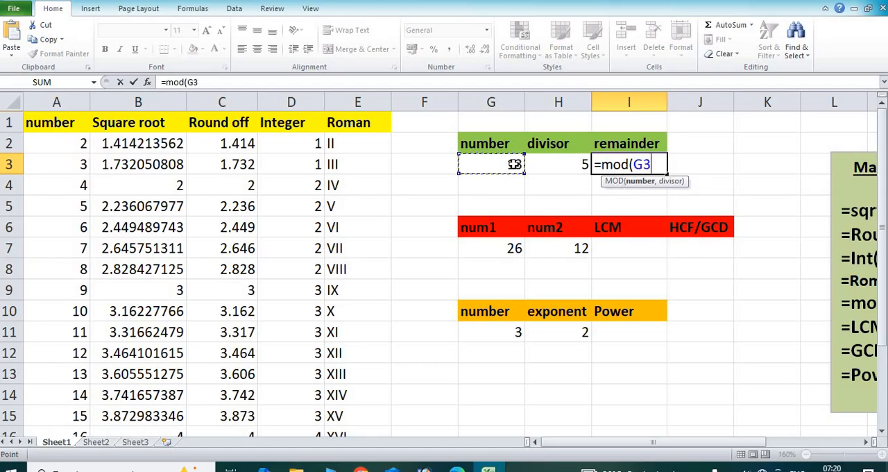
pyautogui.write(',')
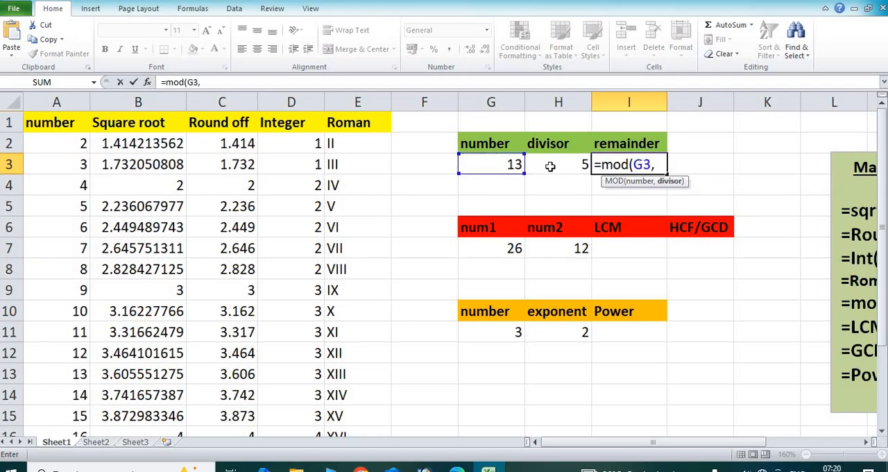
pyautogui.click(555, 166)
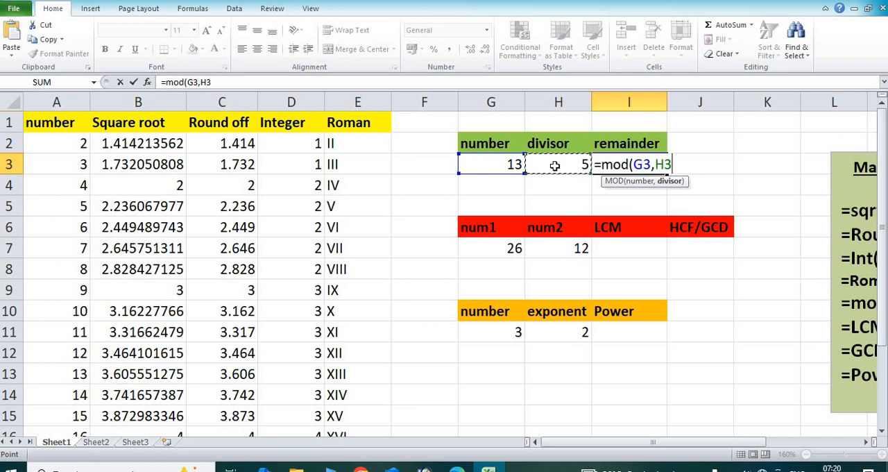
pyautogui.write(')')
pyautogui.press('Return')
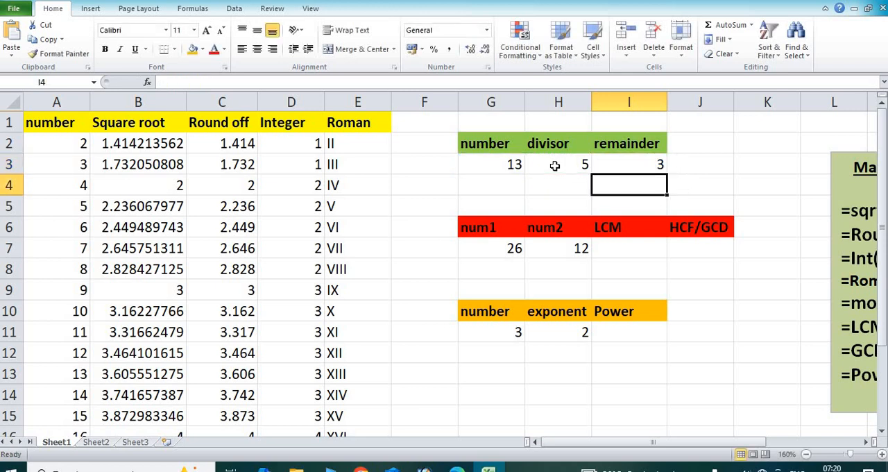
pyautogui.click(636, 166)
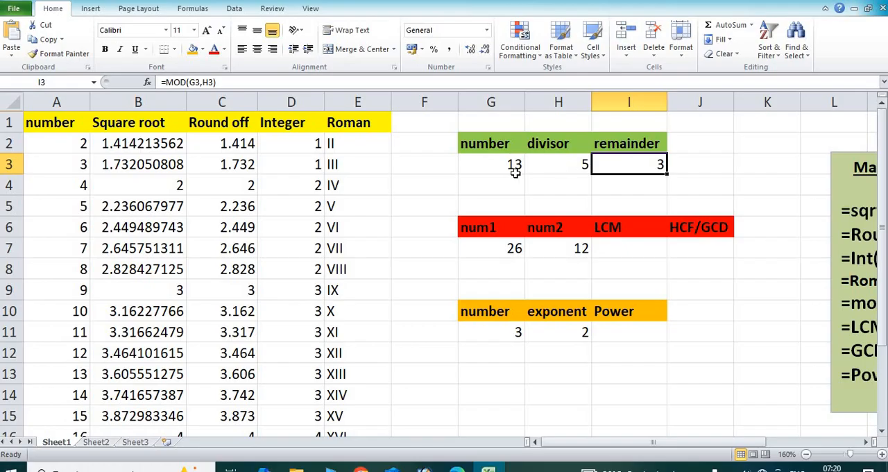
# Step: Change the divisor in cell H3 to 6
pyautogui.click(574, 168)
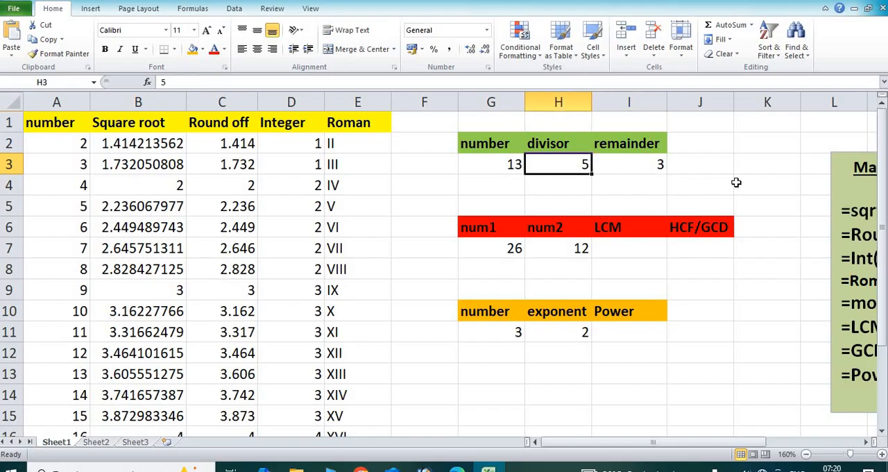
pyautogui.write('6')
pyautogui.press('Return')
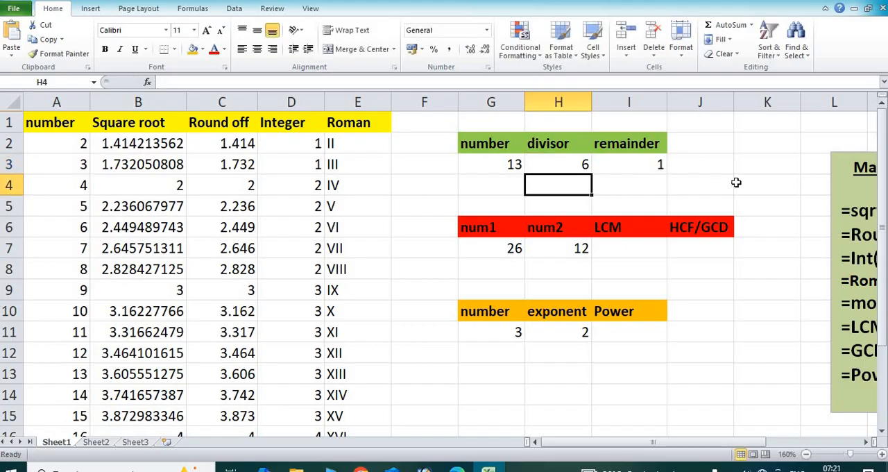
# Step: Test the remainder formula with the number in cell G3 set to 17
pyautogui.click(509, 167)
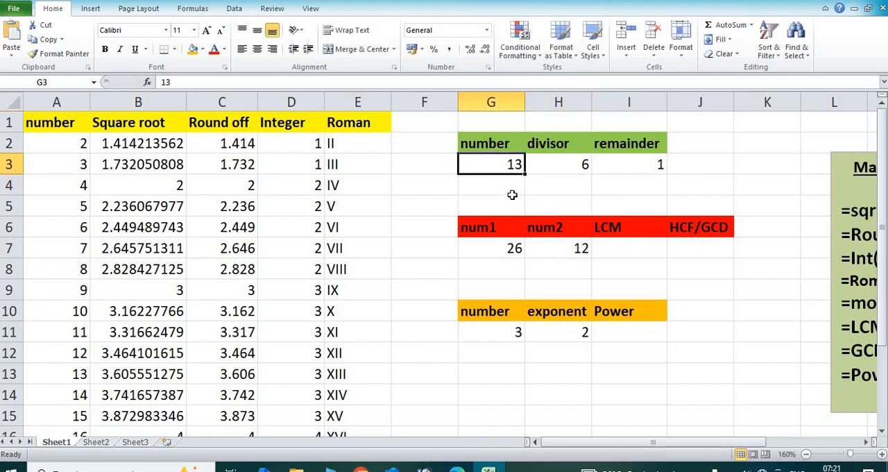
pyautogui.write('17')
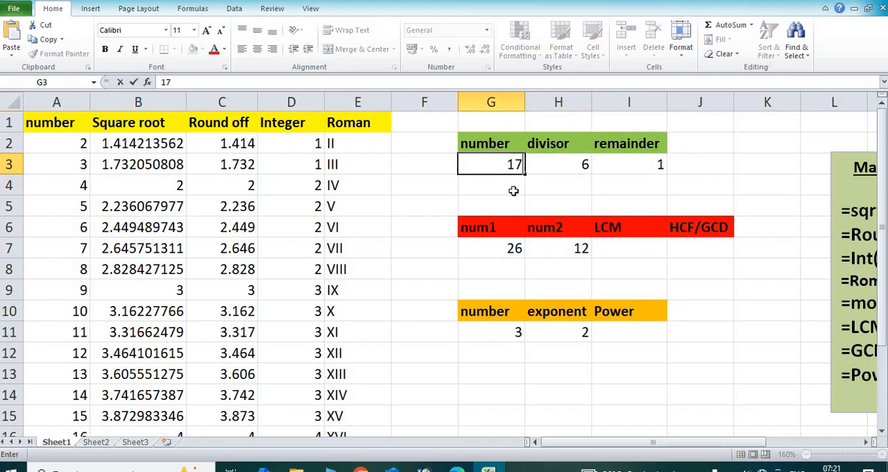
pyautogui.press('Return')
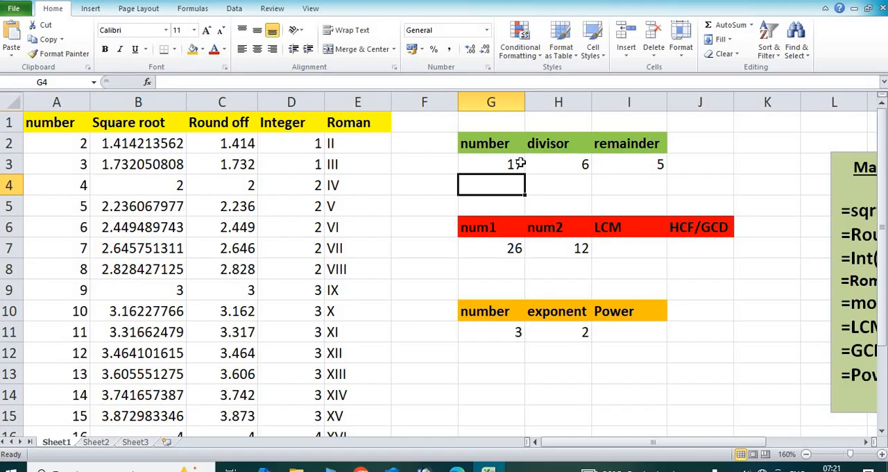
# Step: Set the number in cell G3 to 18 and check the remainder in I3
pyautogui.click(513, 163)
pyautogui.write('18')
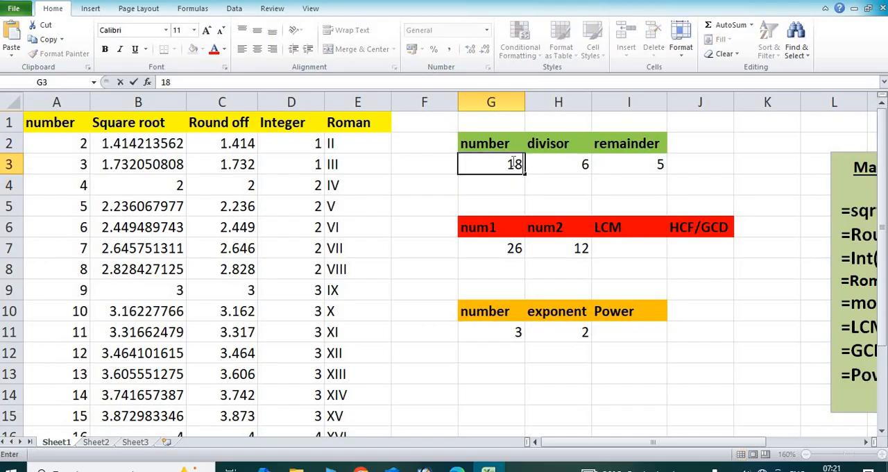
pyautogui.press('Return')
pyautogui.click(652, 170)
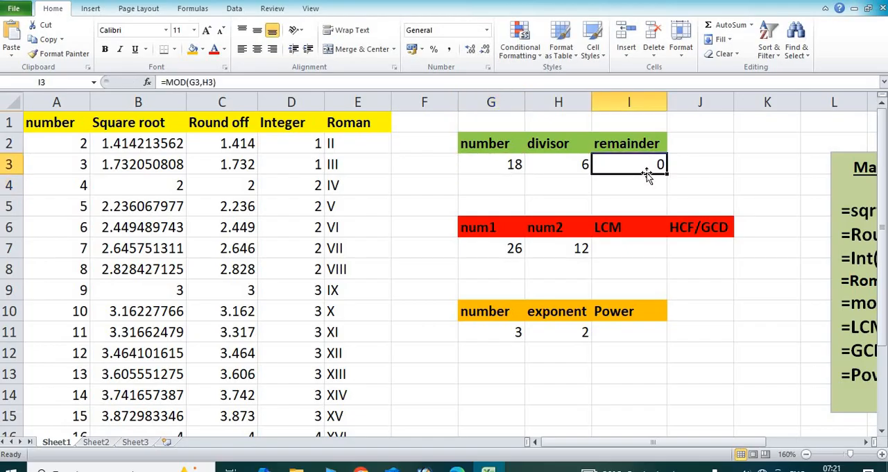
# Step: Set the divisor in cell H3 to 4 and check the remainder formula in I3
pyautogui.click(561, 168)
pyautogui.write('4')
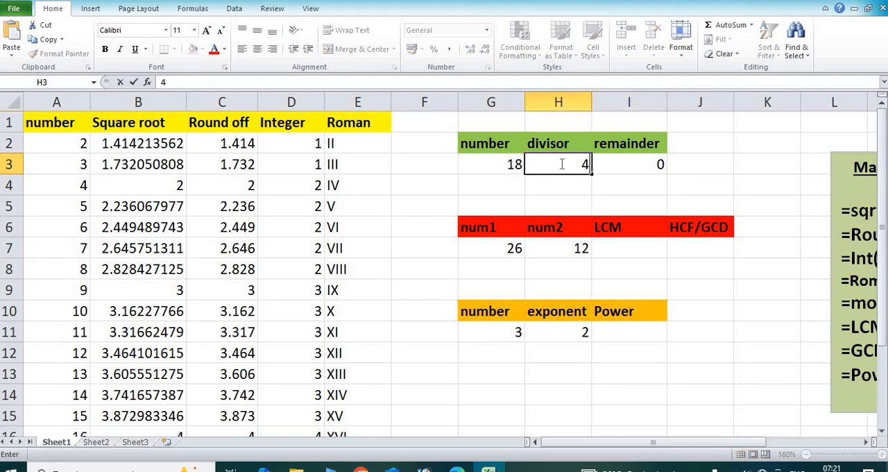
pyautogui.press('Return')
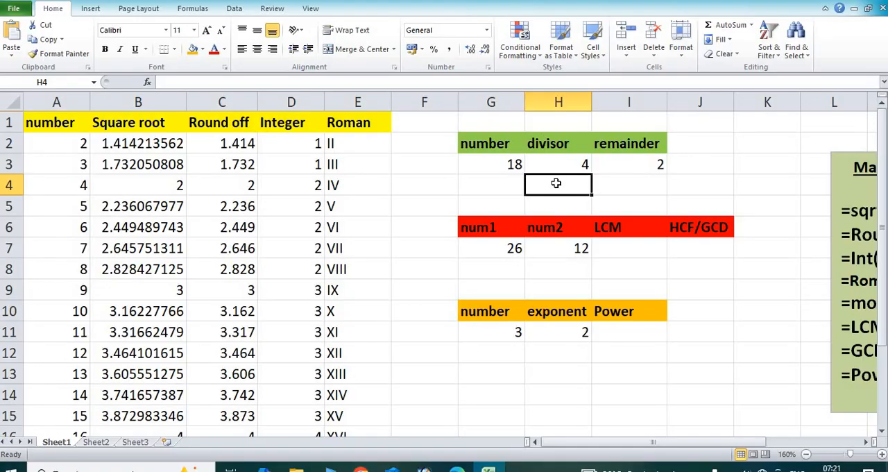
pyautogui.click(642, 165)
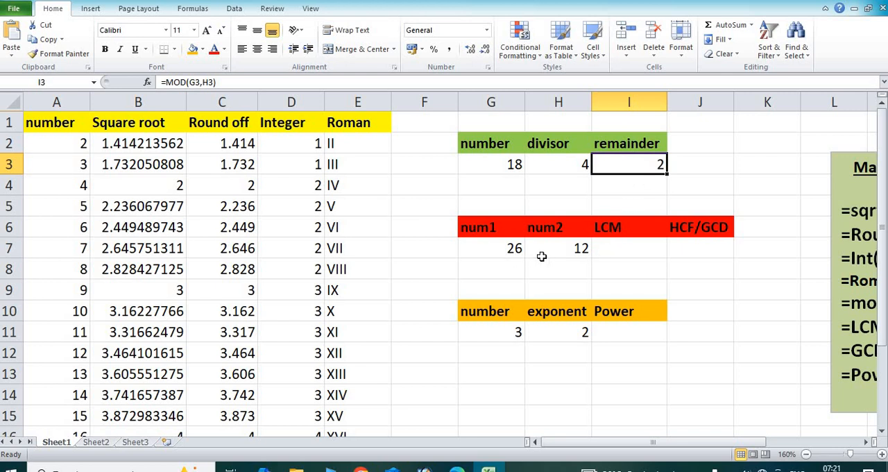
# Step: Enter the formula =lcm(G7,H7) in cell I7 to calculate the least common multiple of num1 and num2
pyautogui.click(631, 252)
pyautogui.write('=')
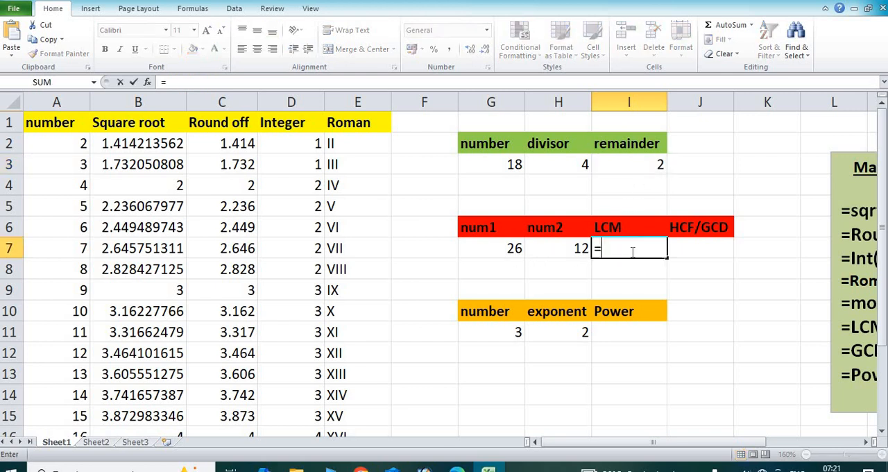
pyautogui.write('lc')
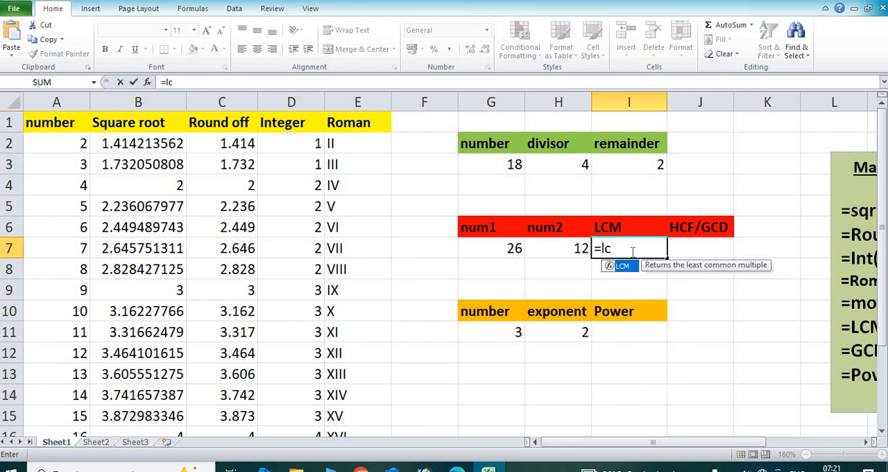
pyautogui.write('m(')
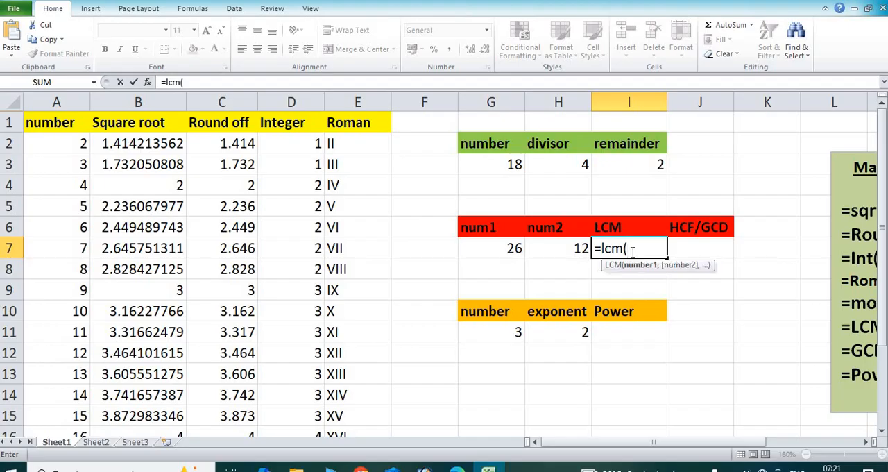
pyautogui.click(501, 253)
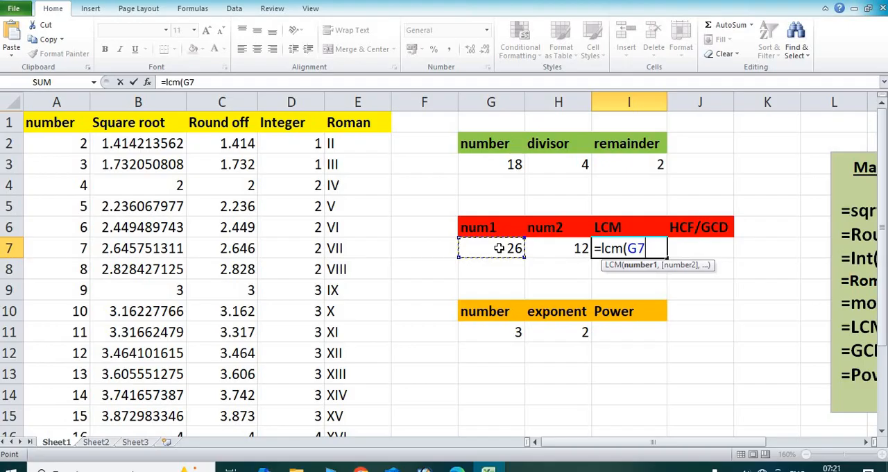
pyautogui.write(',')
pyautogui.click(559, 248)
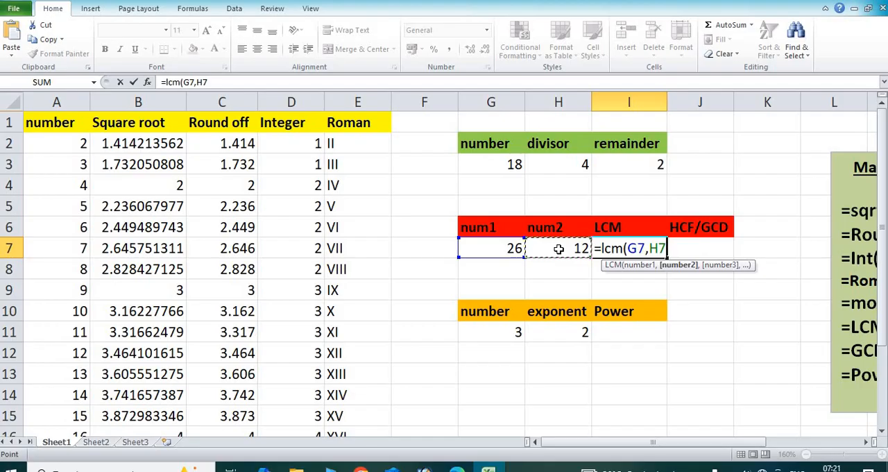
pyautogui.write(')')
pyautogui.press('Return')
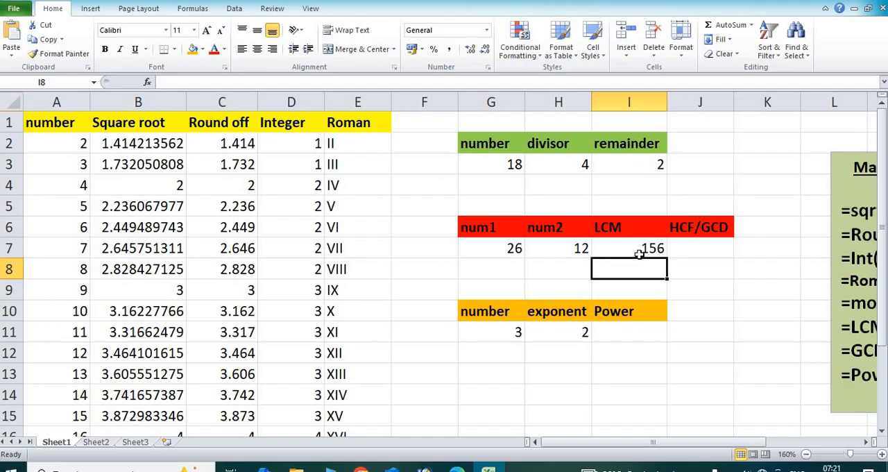
# Step: Change num1 in cell G7 to 12
pyautogui.click(511, 247)
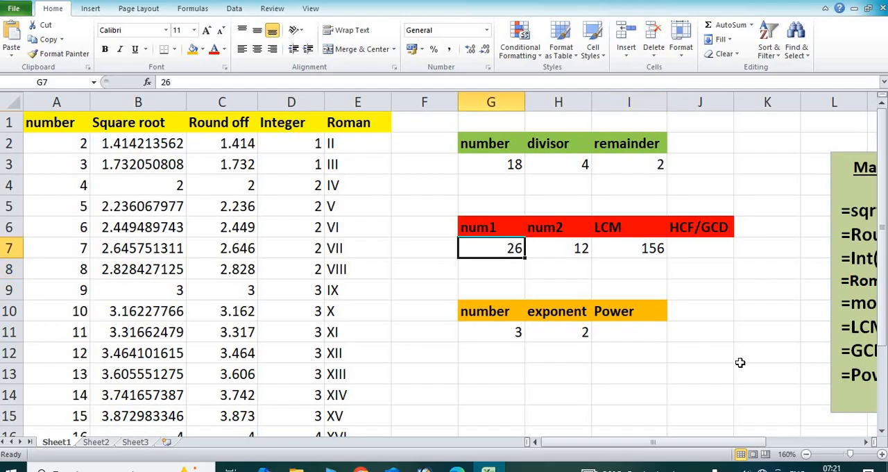
pyautogui.write('12')
pyautogui.press('Return')
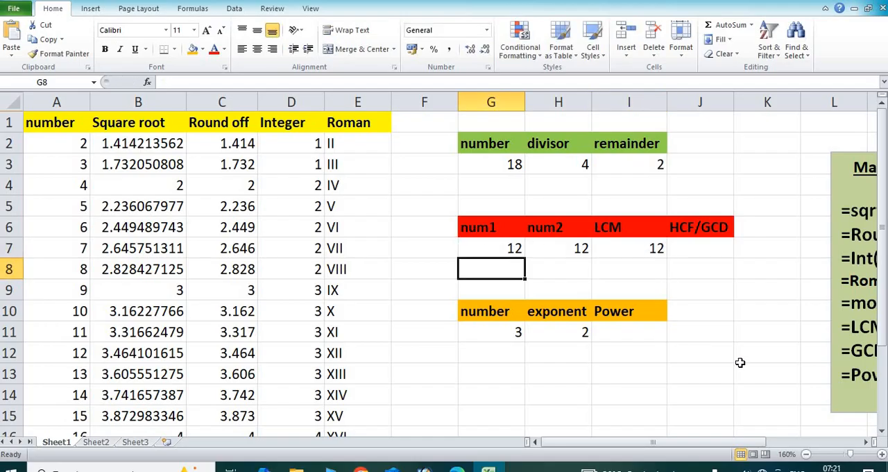
# Step: Test the LCM formula with num2 in cell H7 set to 4
pyautogui.click(574, 249)
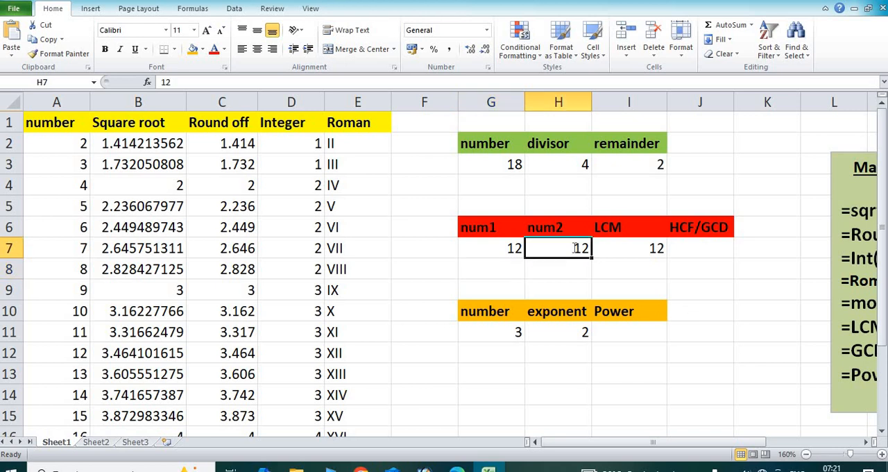
pyautogui.write('4')
pyautogui.press('Return')
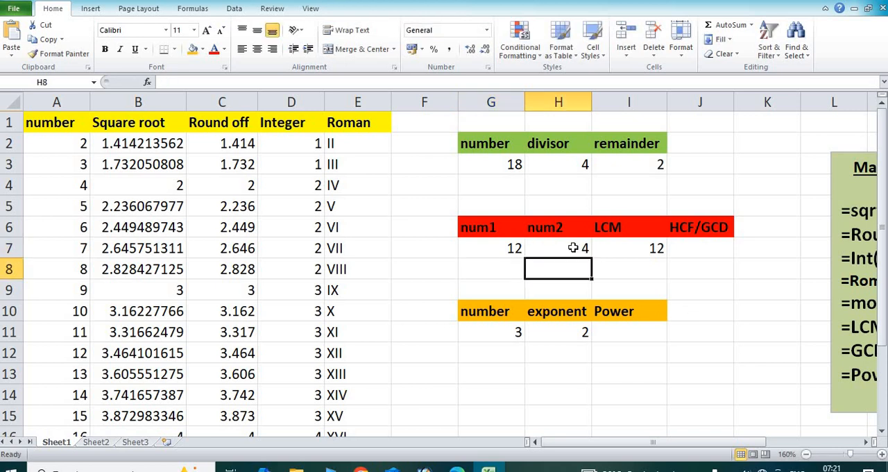
# Step: Set num2 in cell H7 to 8
pyautogui.click(573, 248)
pyautogui.write('8')
pyautogui.press('Return')
# Step: Enter the formula =gcd(G7,H7) in cell J7 to calculate the greatest common divisor of num1 and num2
pyautogui.click(704, 244)
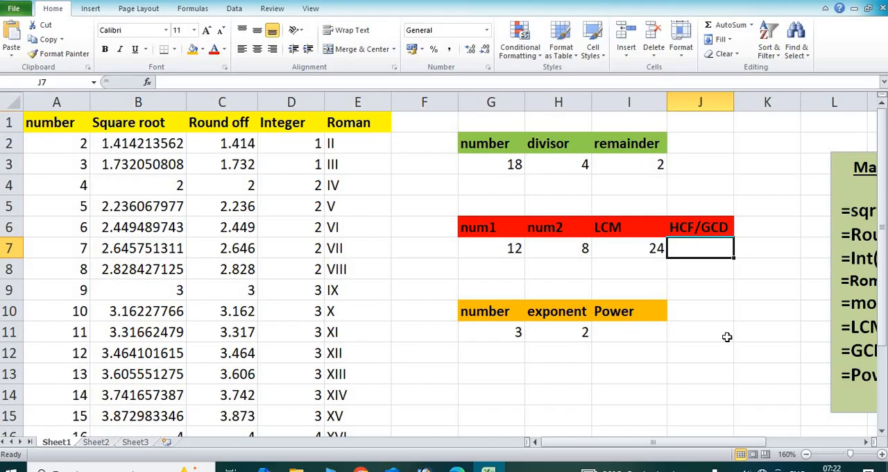
pyautogui.write('=gcd')
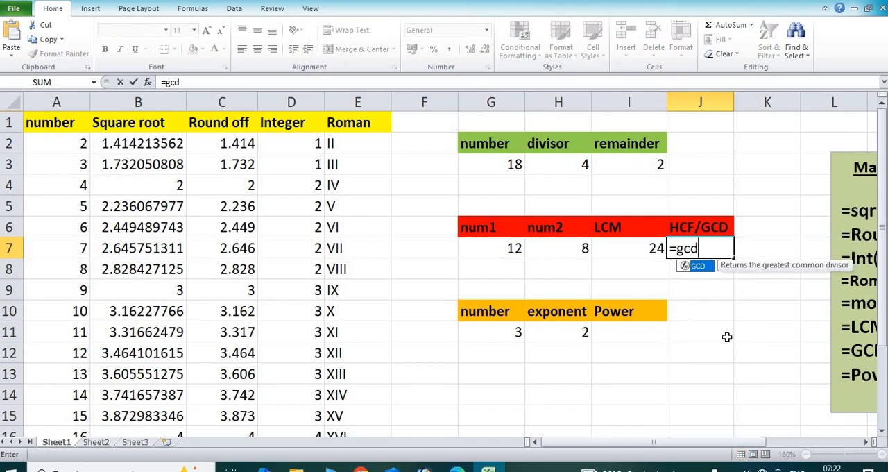
pyautogui.write('(')
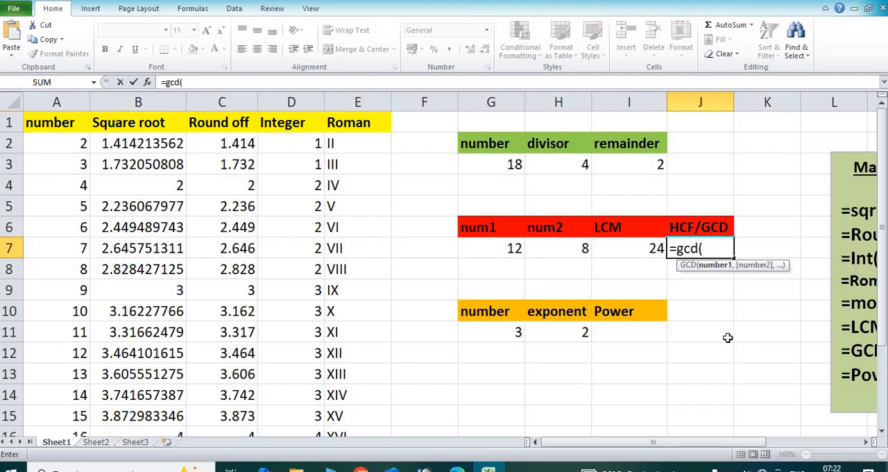
pyautogui.click(508, 254)
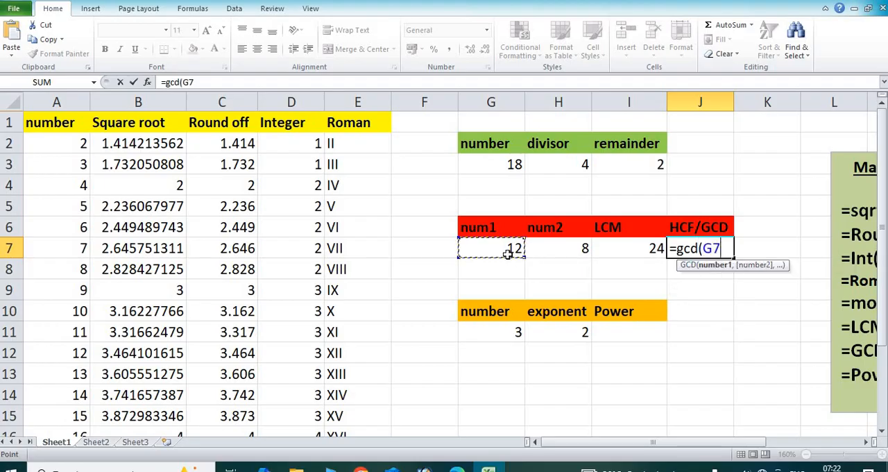
pyautogui.write(',')
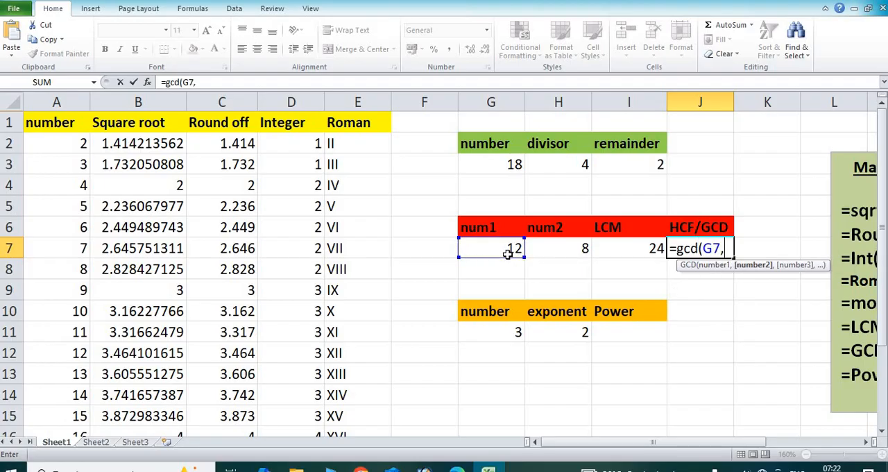
pyautogui.click(560, 246)
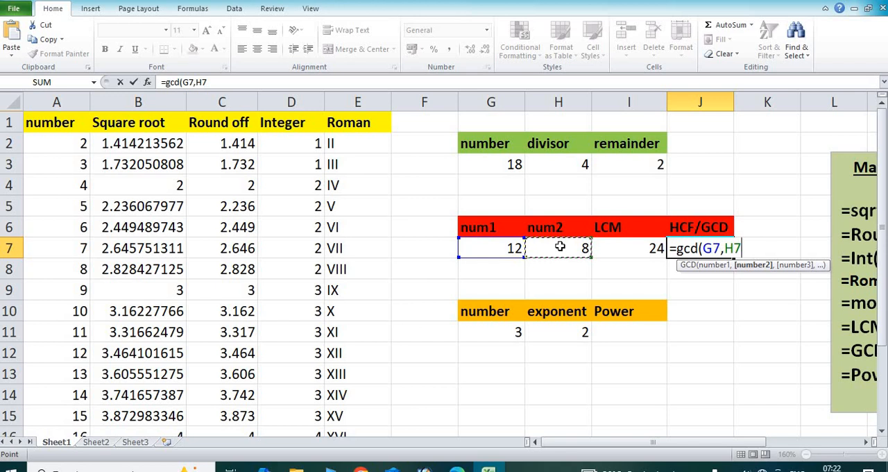
pyautogui.write(')')
pyautogui.press('Return')
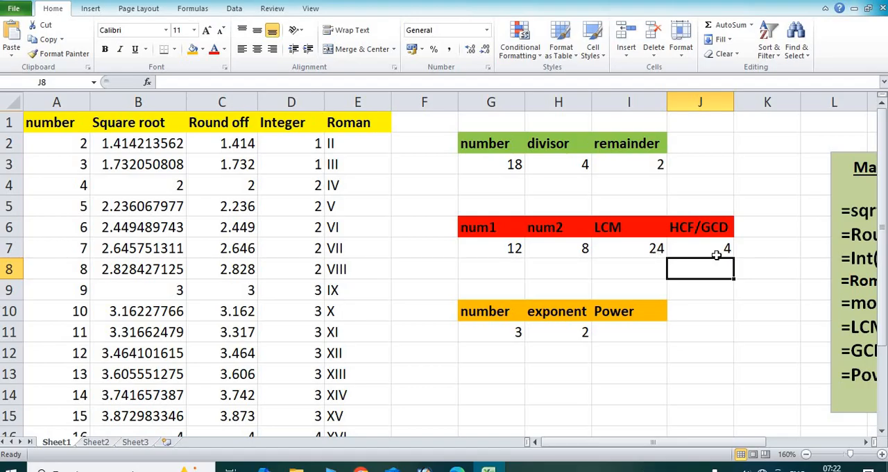
# Step: Enter the formula =POWER(G11,H11) in cell I11 to raise the number to the exponent
pyautogui.click(626, 332)
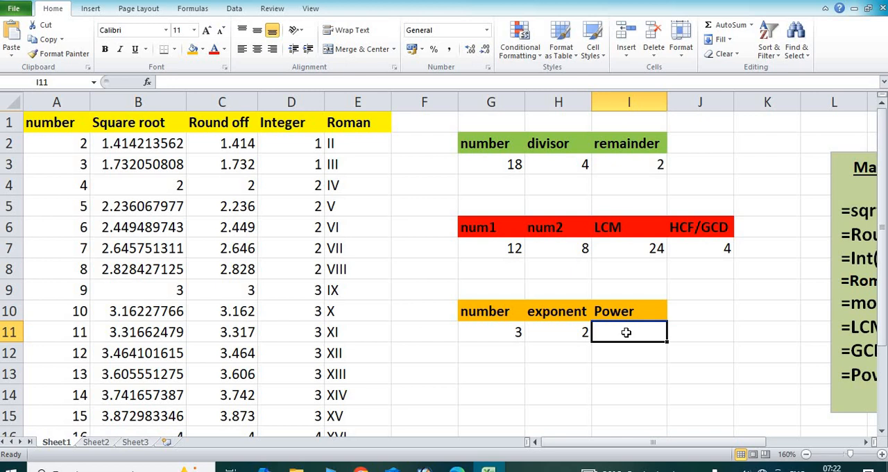
pyautogui.write('=')
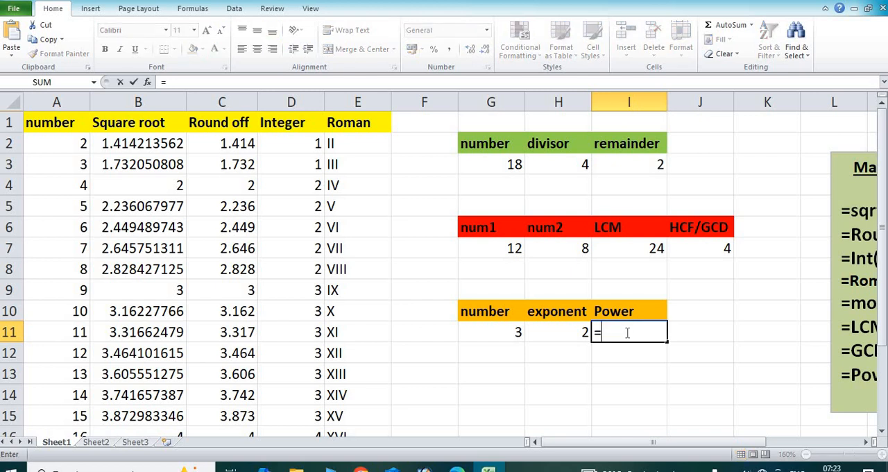
pyautogui.click(493, 331)
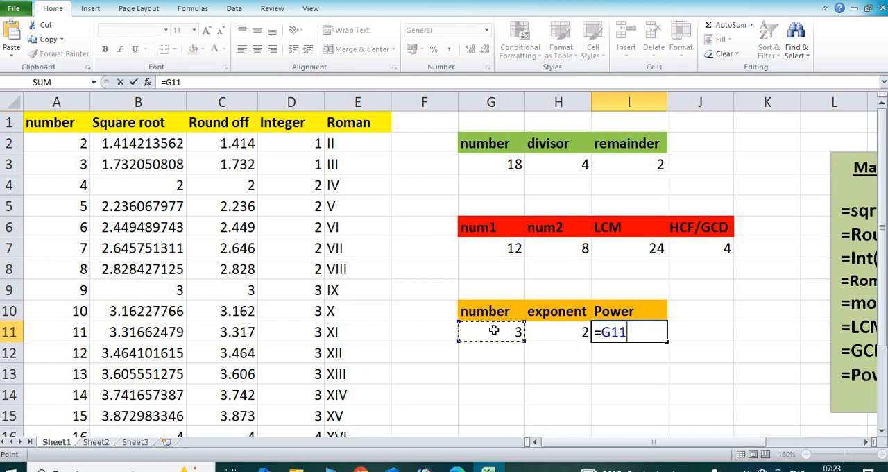
pyautogui.press('BackSpace')
pyautogui.press('BackSpace')
pyautogui.press('BackSpace')
pyautogui.write('po')
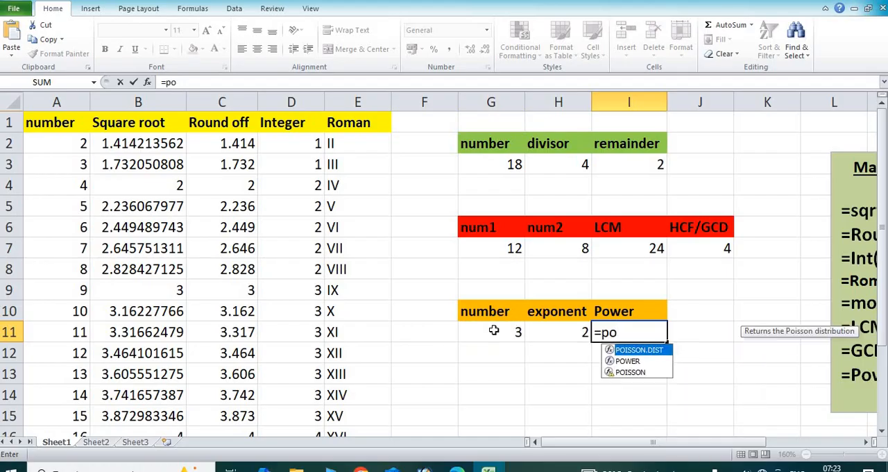
pyautogui.write('w')
pyautogui.press('Escape')
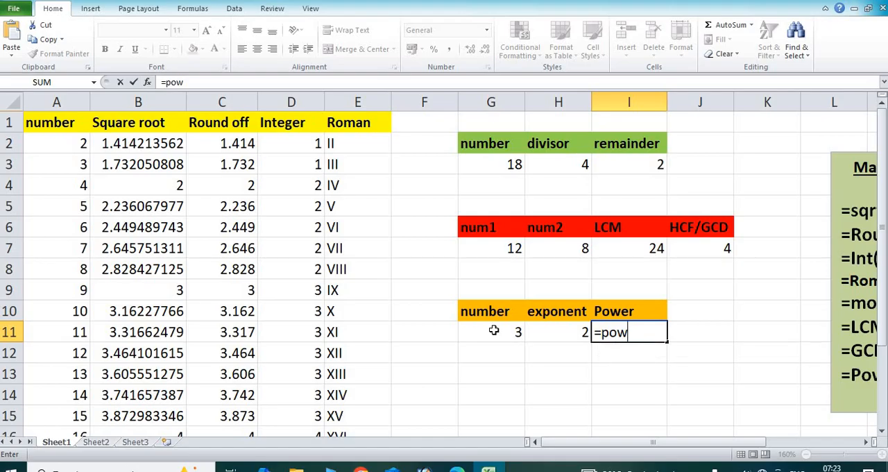
pyautogui.press('BackSpace')
pyautogui.press('Tab')
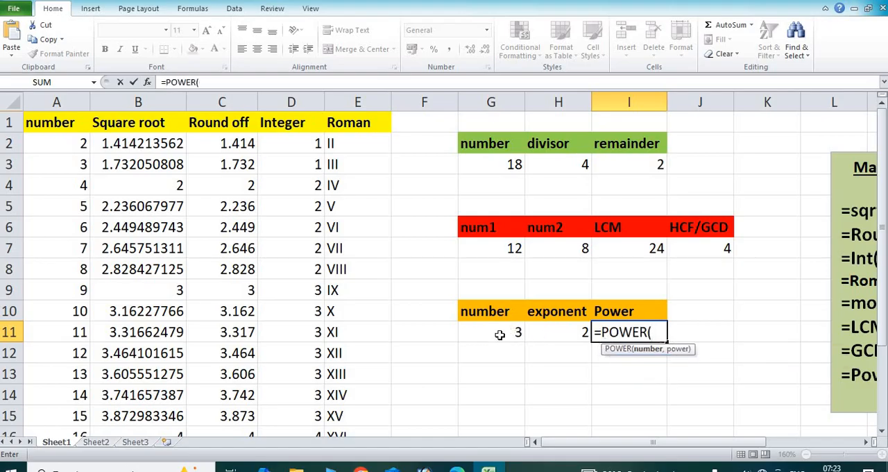
pyautogui.click(500, 334)
pyautogui.write(',')
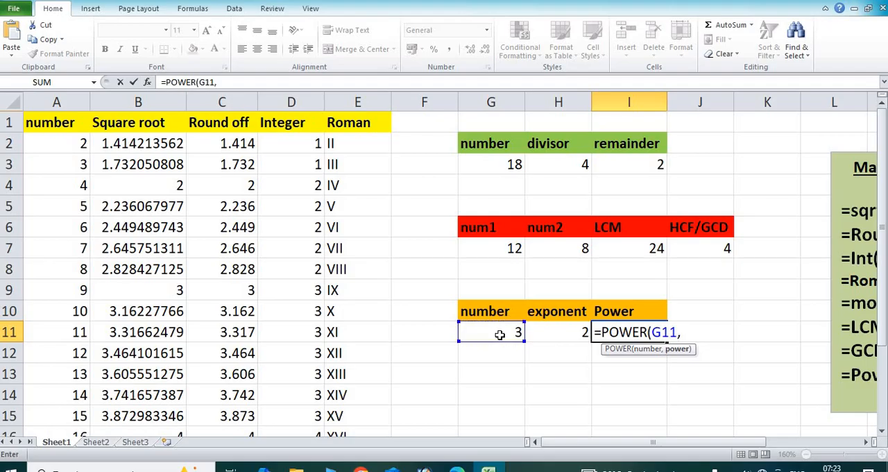
pyautogui.click(554, 332)
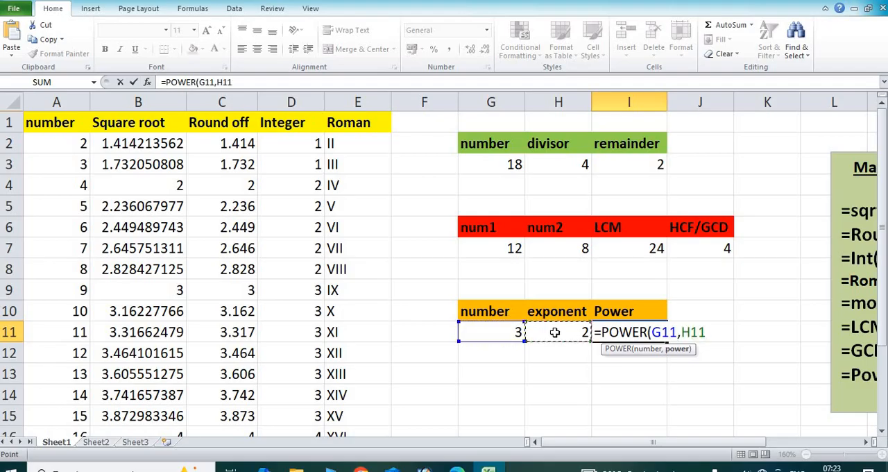
pyautogui.write(')')
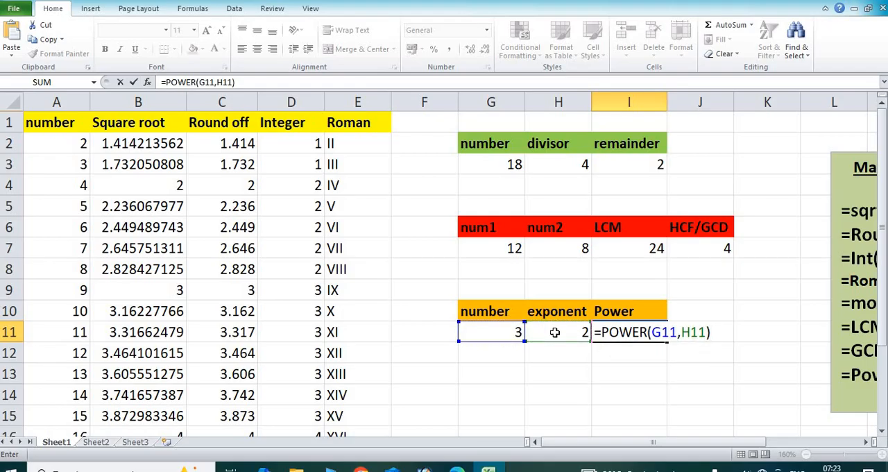
pyautogui.press('Return')
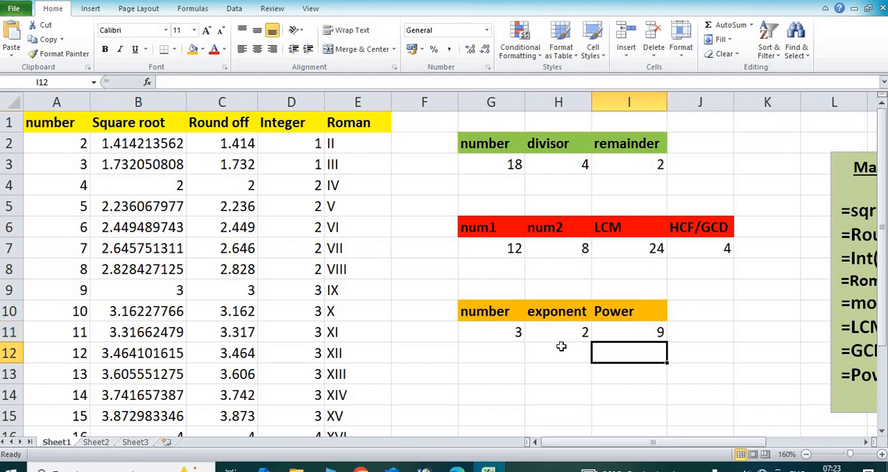
# Step: Change the number in cell G11 to 2 and the exponent in cell H11 to 3
pyautogui.click(516, 332)
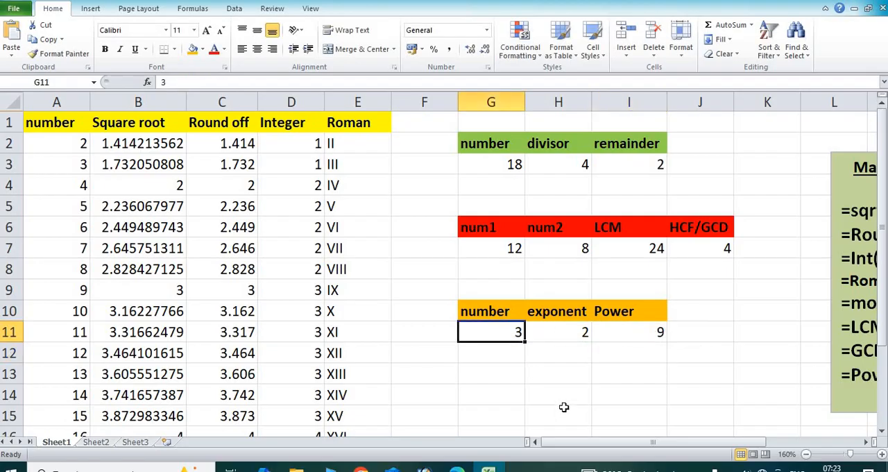
pyautogui.write('2')
pyautogui.press('Return')
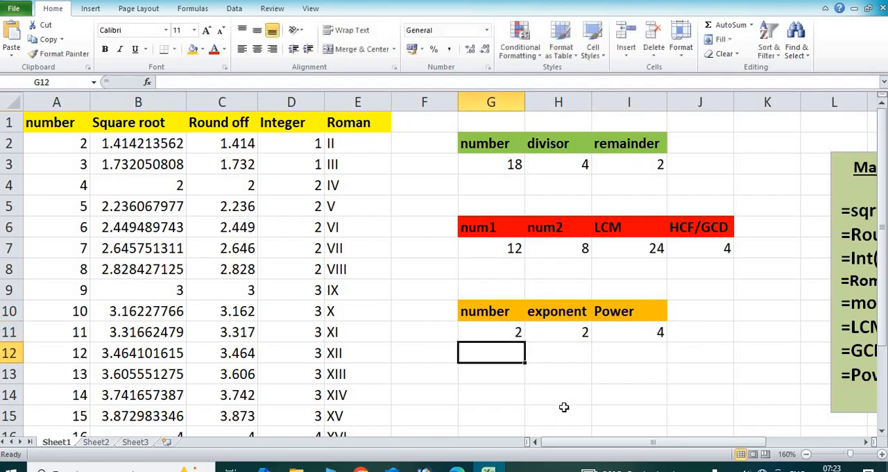
pyautogui.click(568, 327)
pyautogui.write('3')
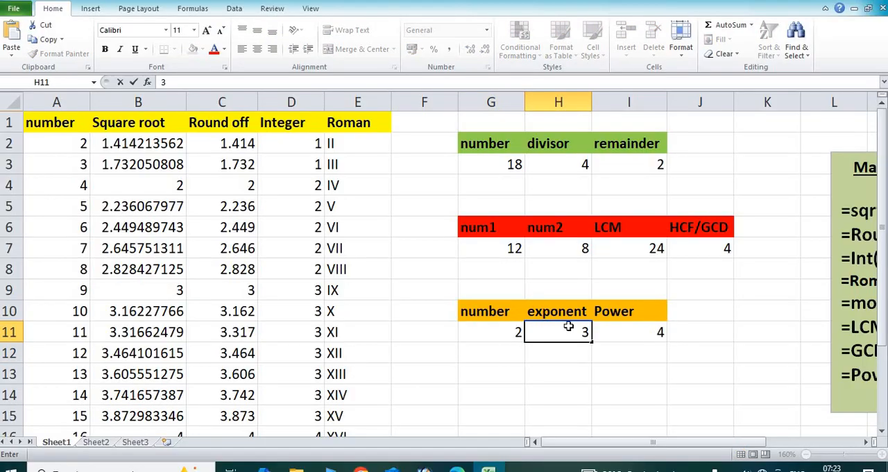
pyautogui.press('Return')
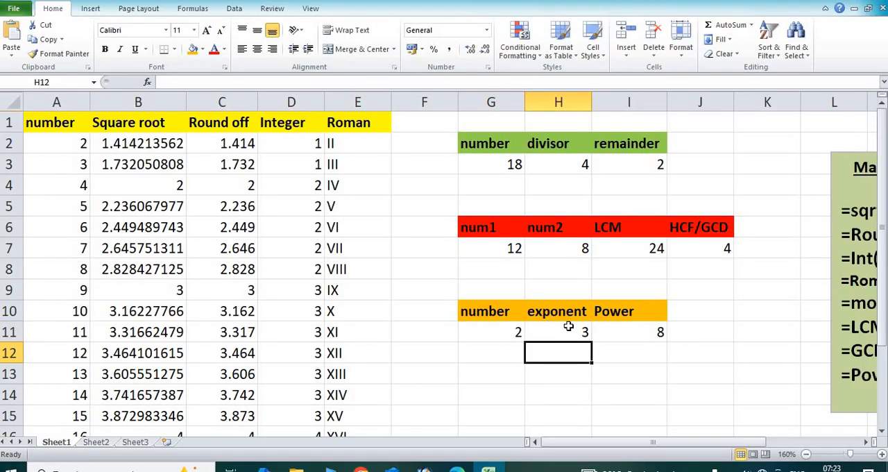